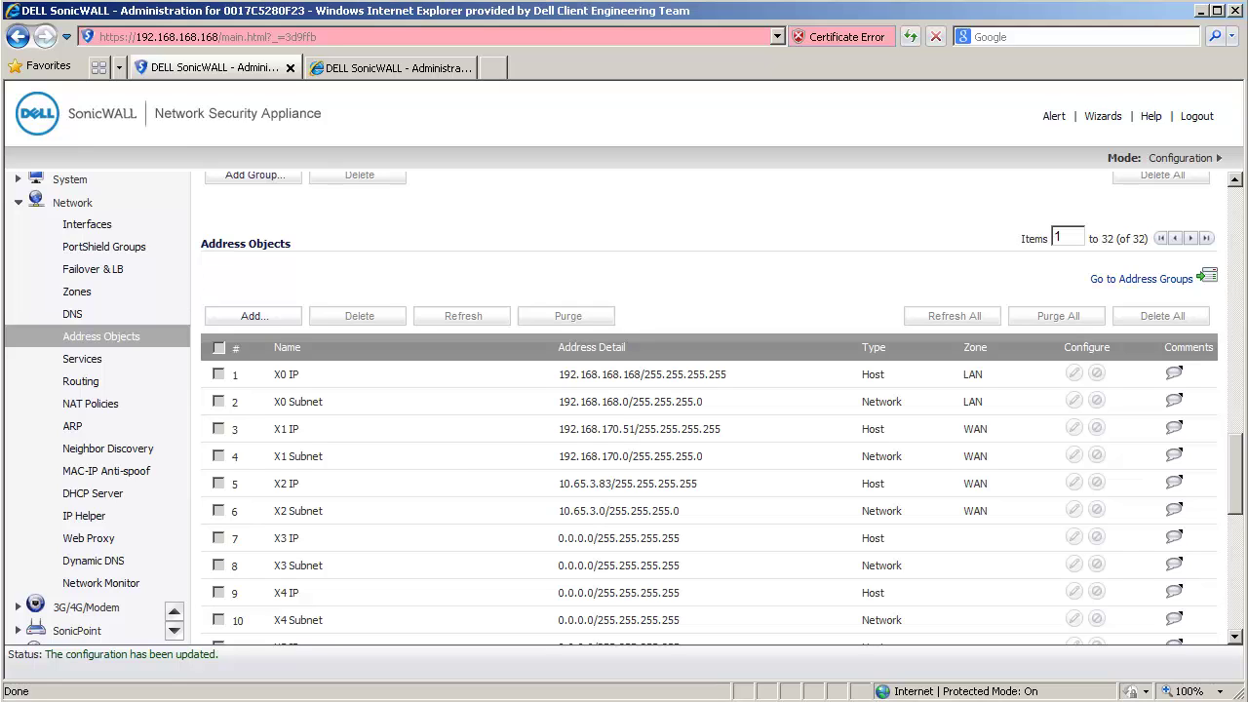
Step: Start a new address object named Remote Site Network with zone assignment VPN and type Network
left_click(262, 317)
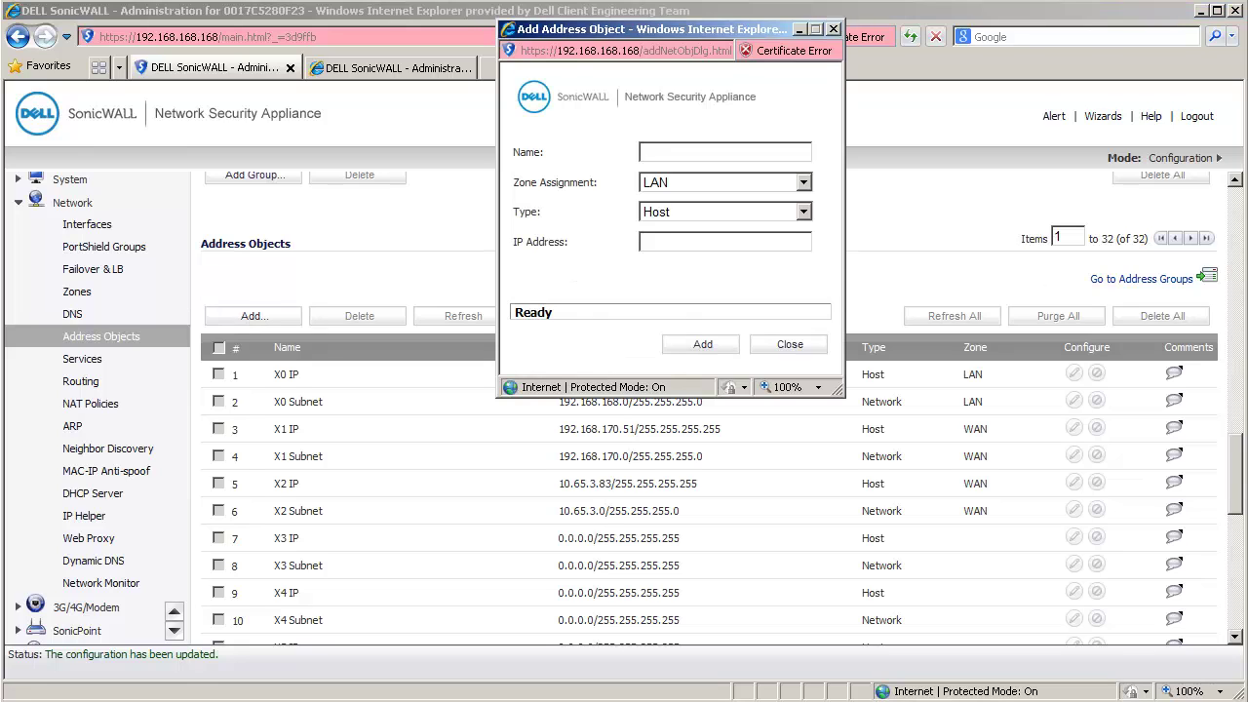
left_click(777, 151)
type("Remote Site Network")
key("Tab")
key("v")
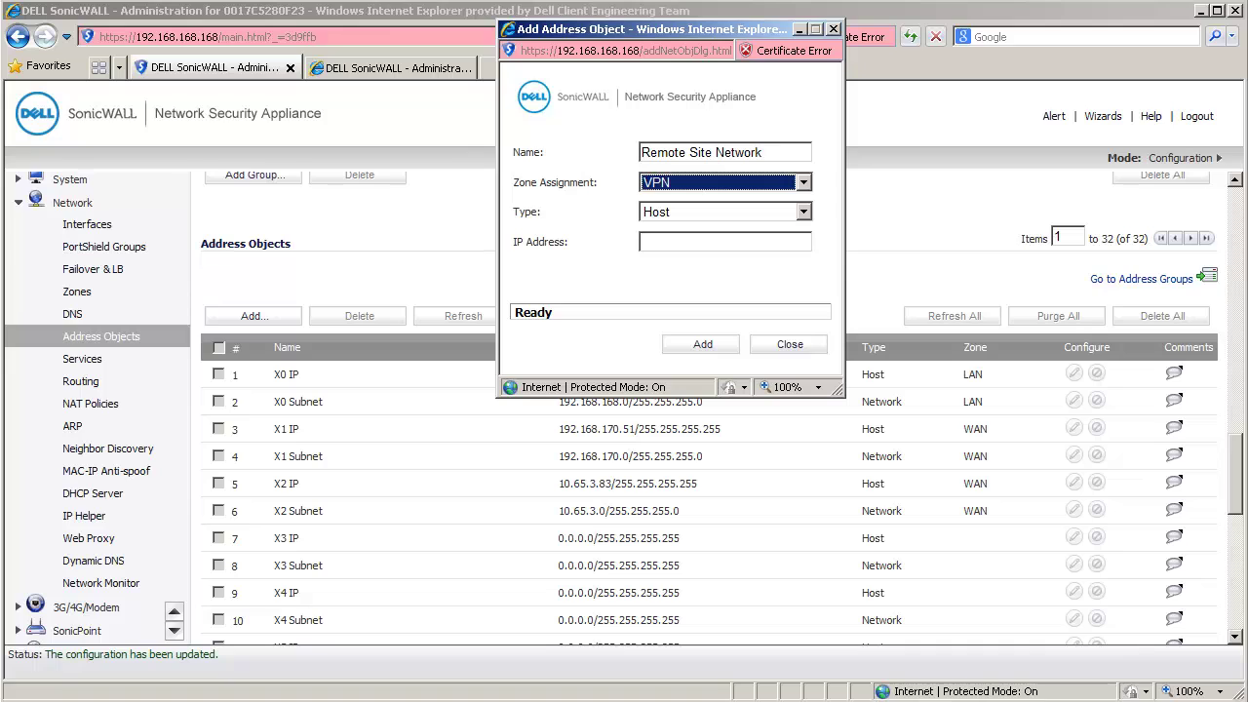
key("Tab")
key("n")
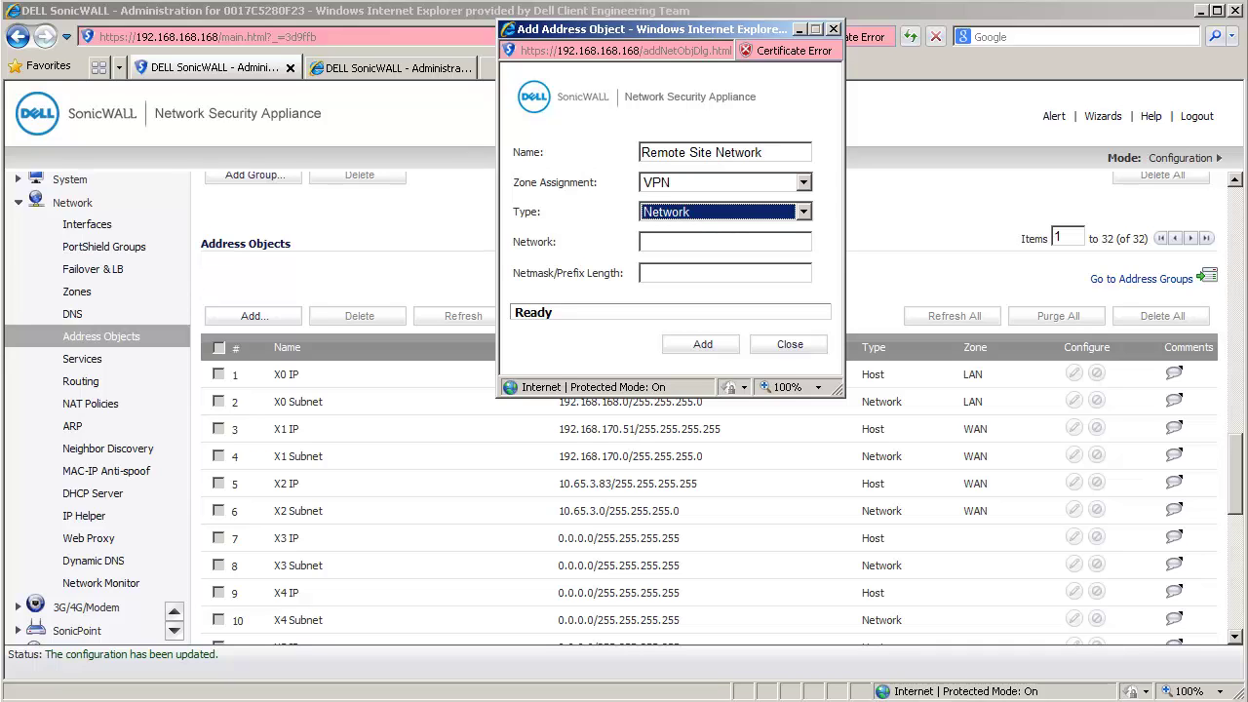
Step: Set the address object's network to 172.27.24.0 with netmask 255.255.255.0 and add it
key("Tab")
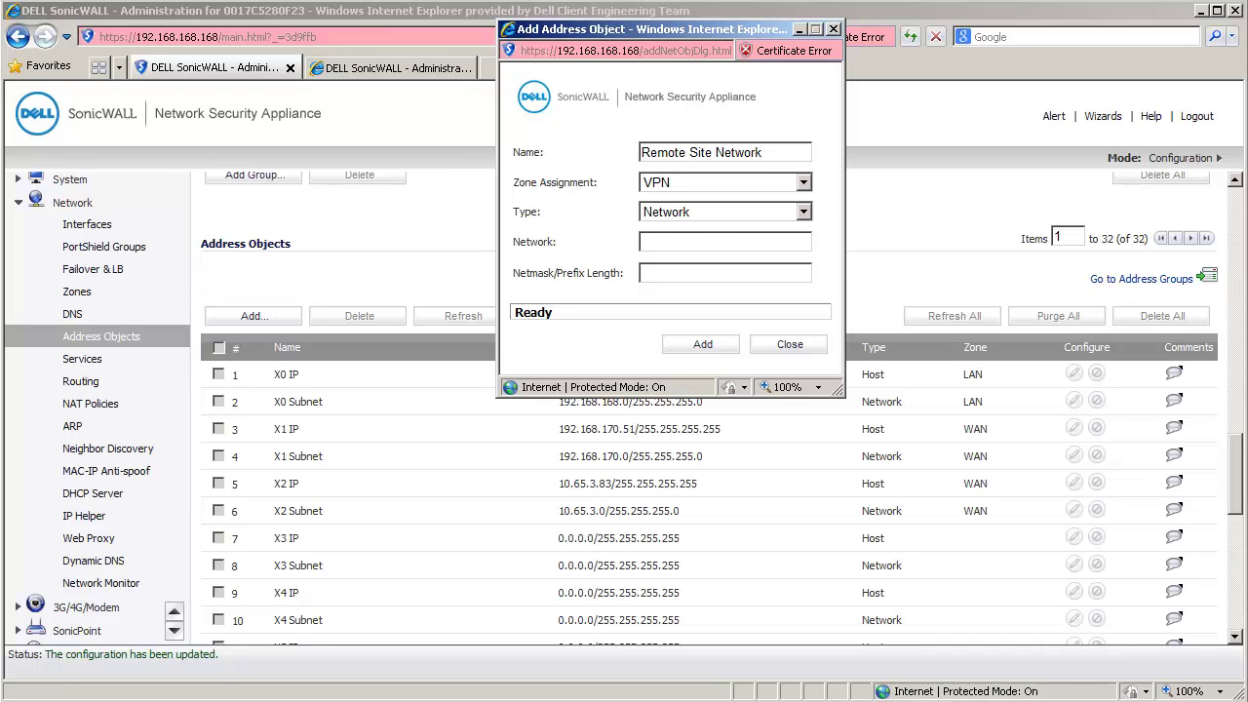
type("172.27.24.0")
key("Tab")
type("255.255.2")
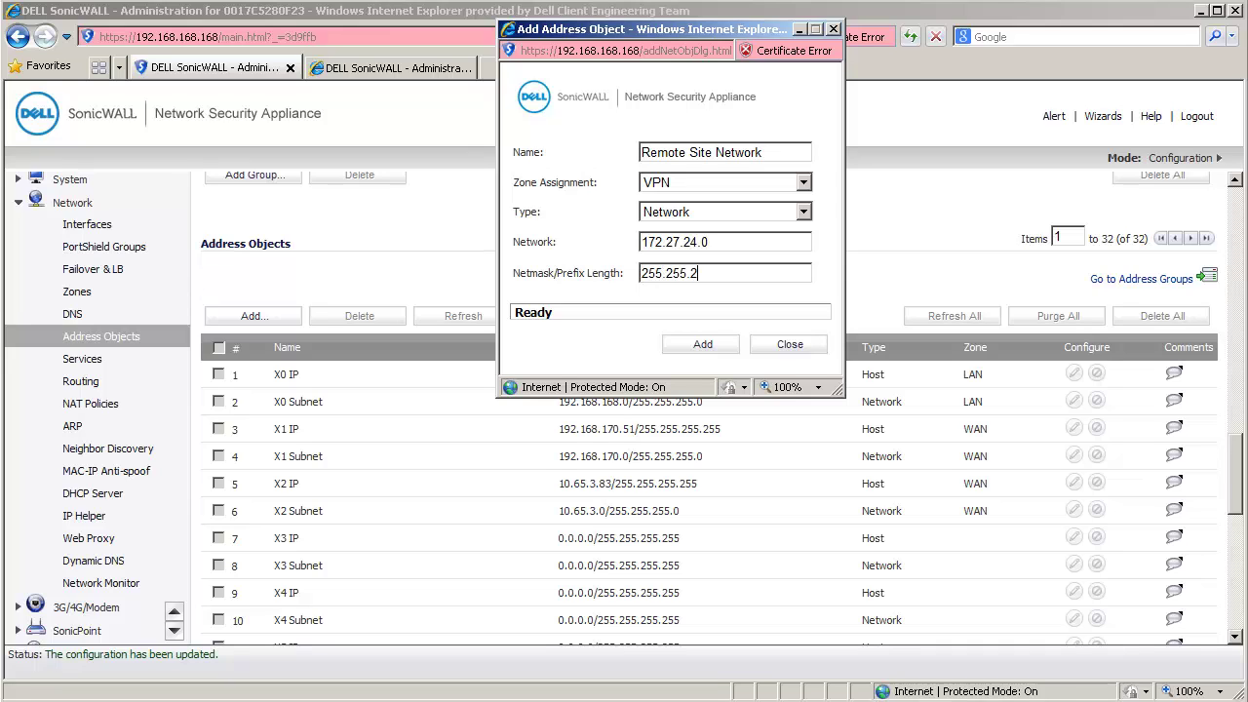
type("55.0")
left_click(716, 346)
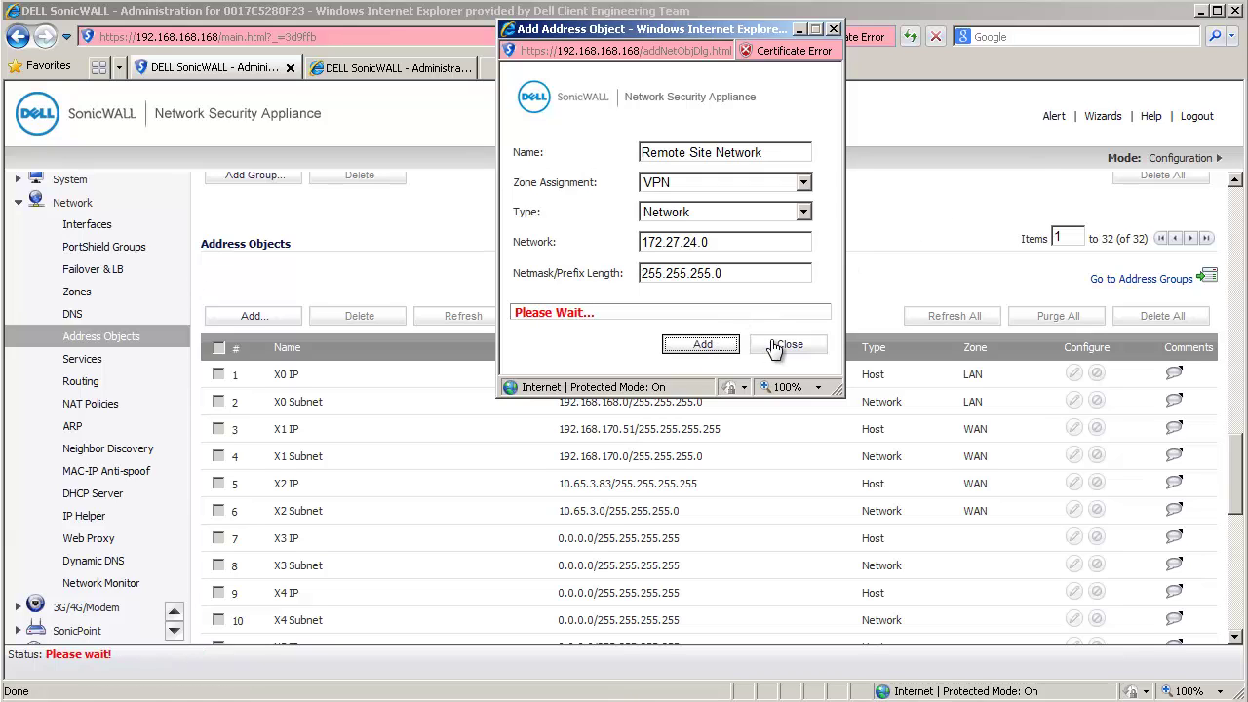
left_click(787, 345)
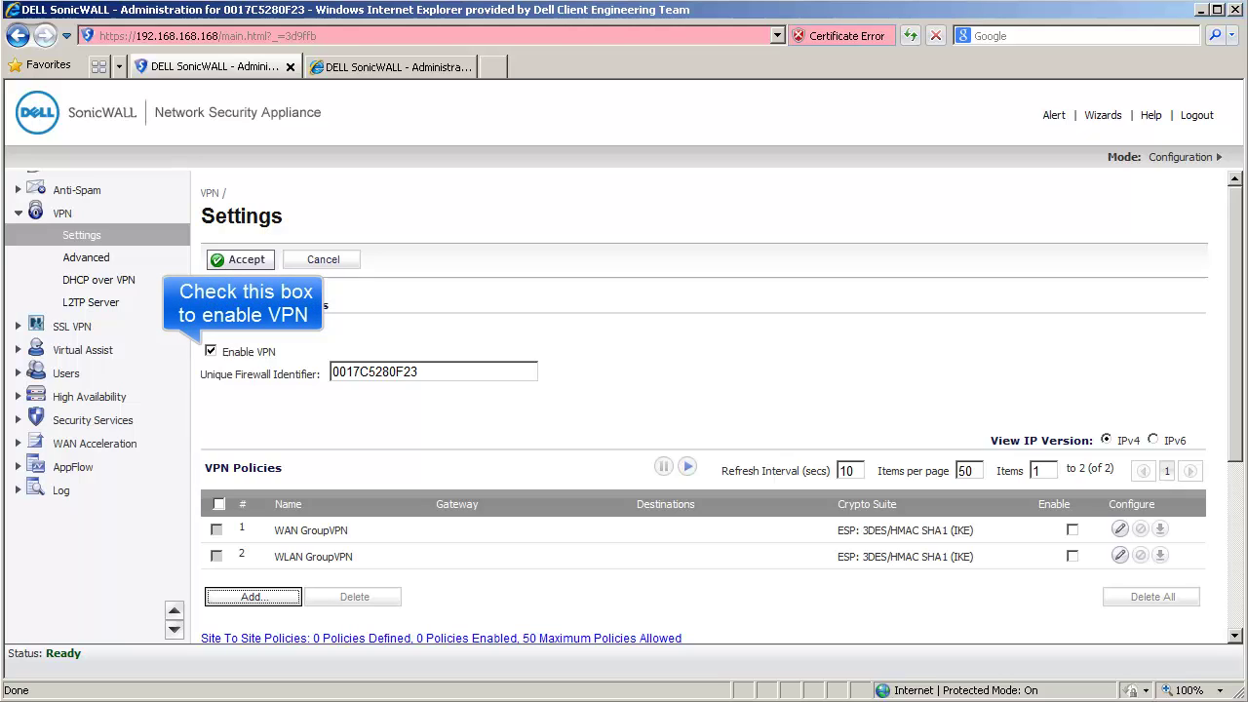
Step: Start a new site-to-site VPN policy on the central firewall and name it VPN to Remote Site
left_click(251, 599)
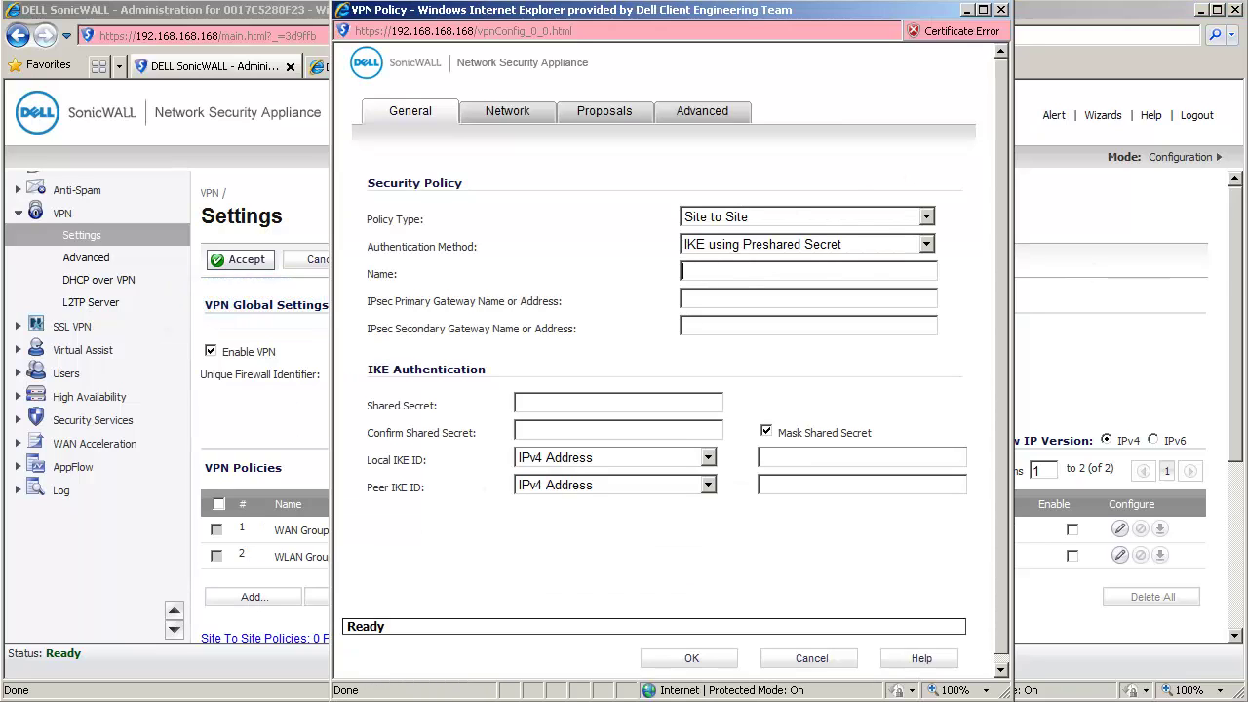
type("R")
key("BackSpace")
type("VPN to Remote Site")
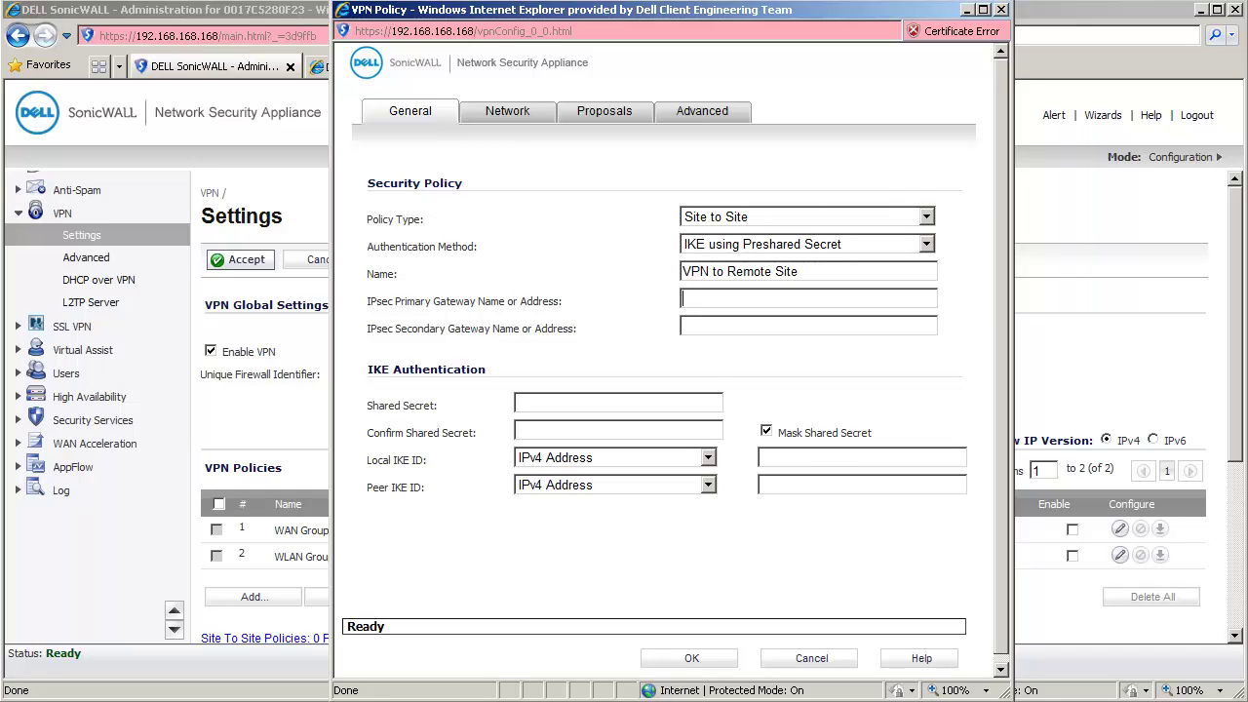
Step: Set the IPsec primary gateway to 192.168.30.22, then enter and confirm the shared secret
type("192.168.30.22••••••••••")
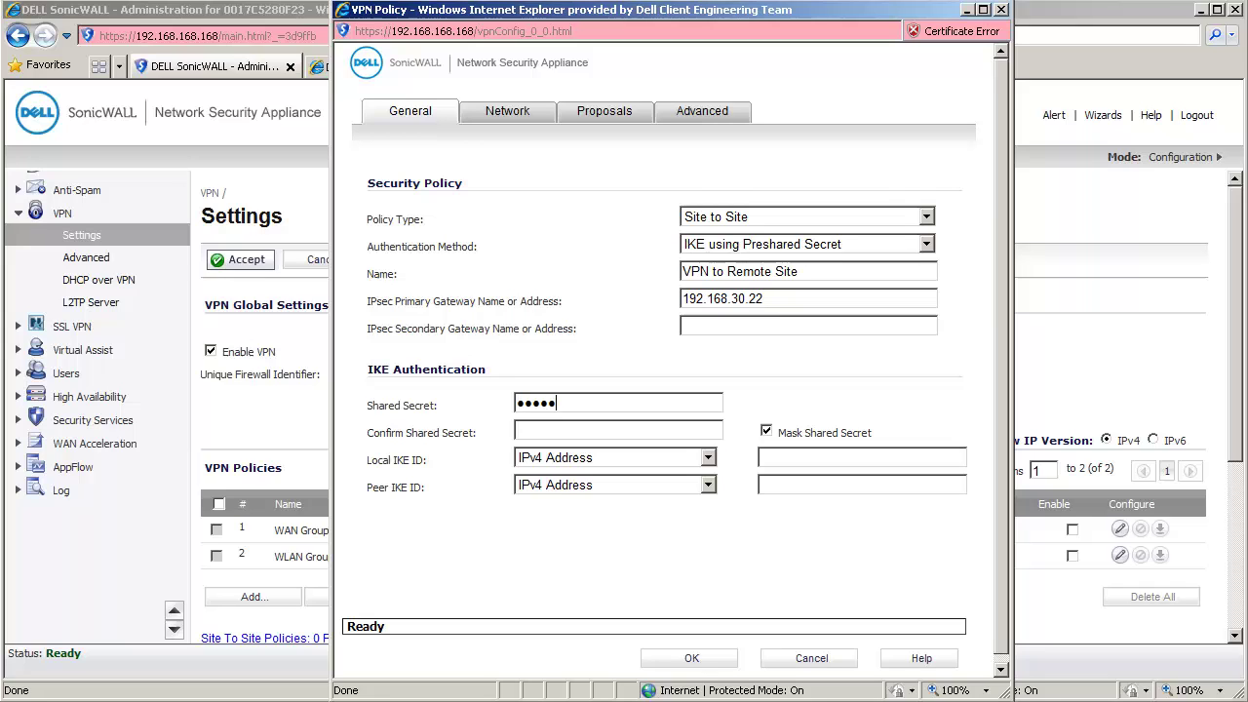
type("•")
key("Tab")
type("•••••••••")
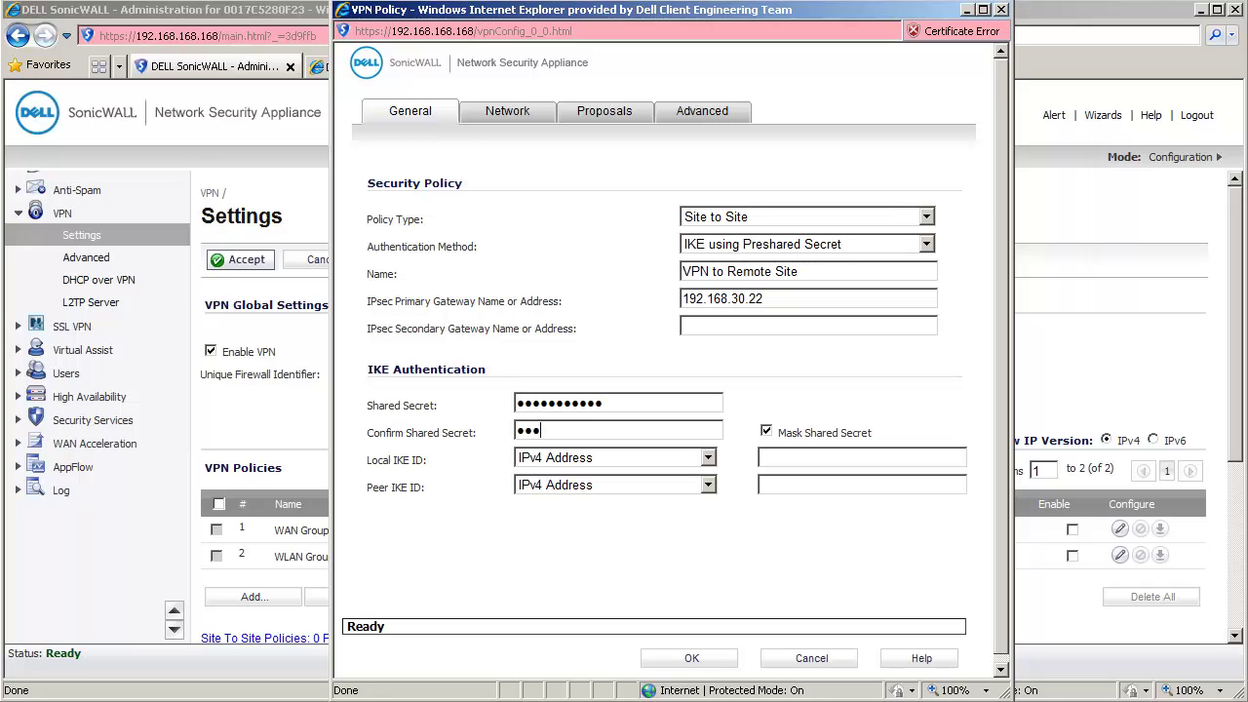
type("••")
Step: Set the VPN policy's local network to Any address and its destination network to Remote Site Network, and save the policy
left_click(507, 111)
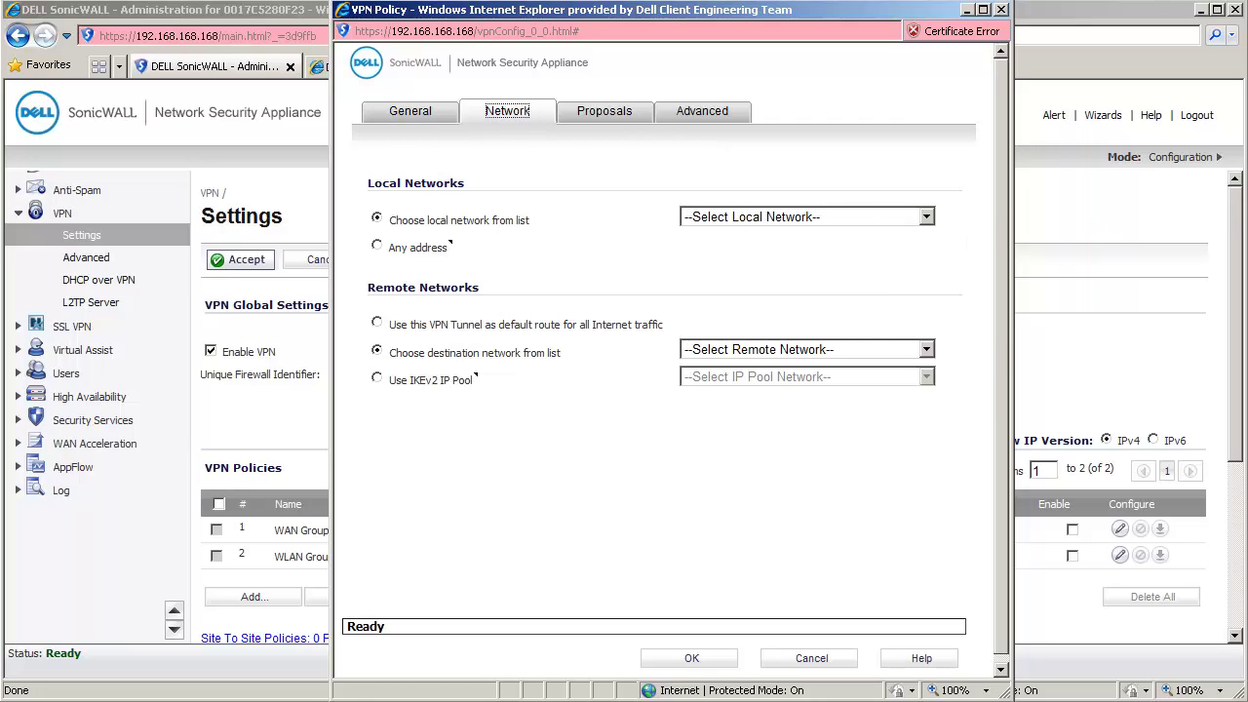
left_click(377, 246)
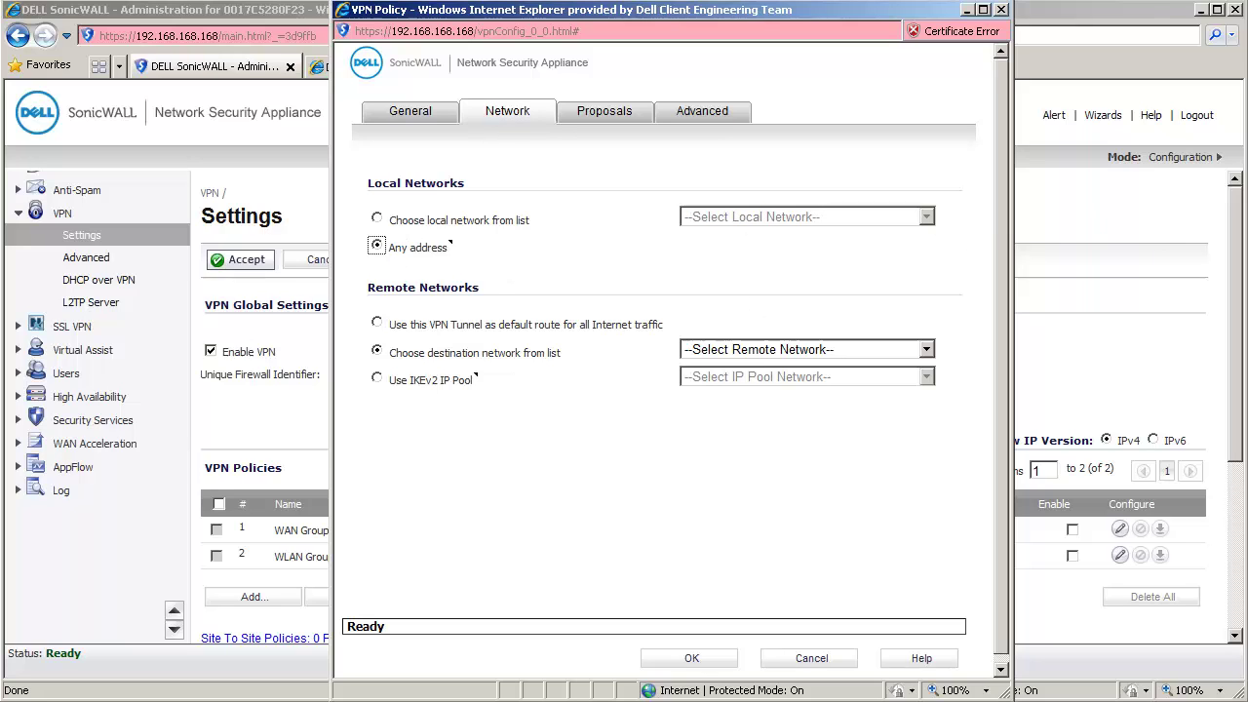
left_click(909, 357)
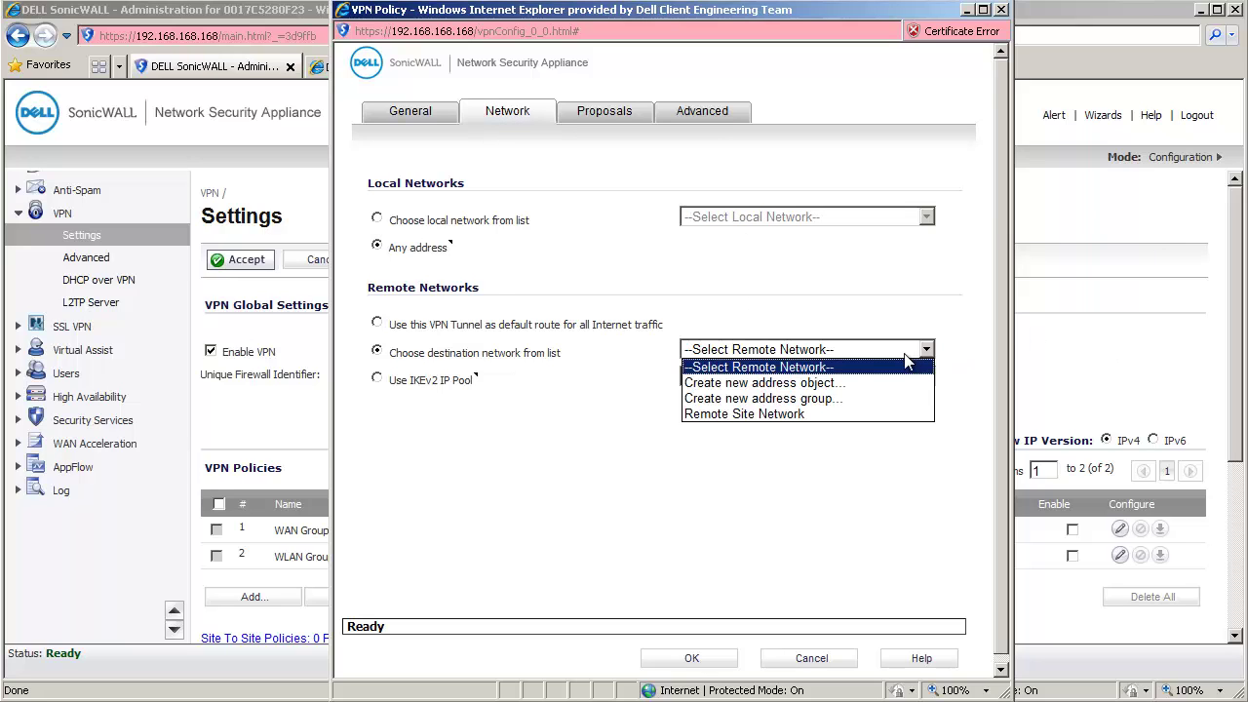
left_click(766, 416)
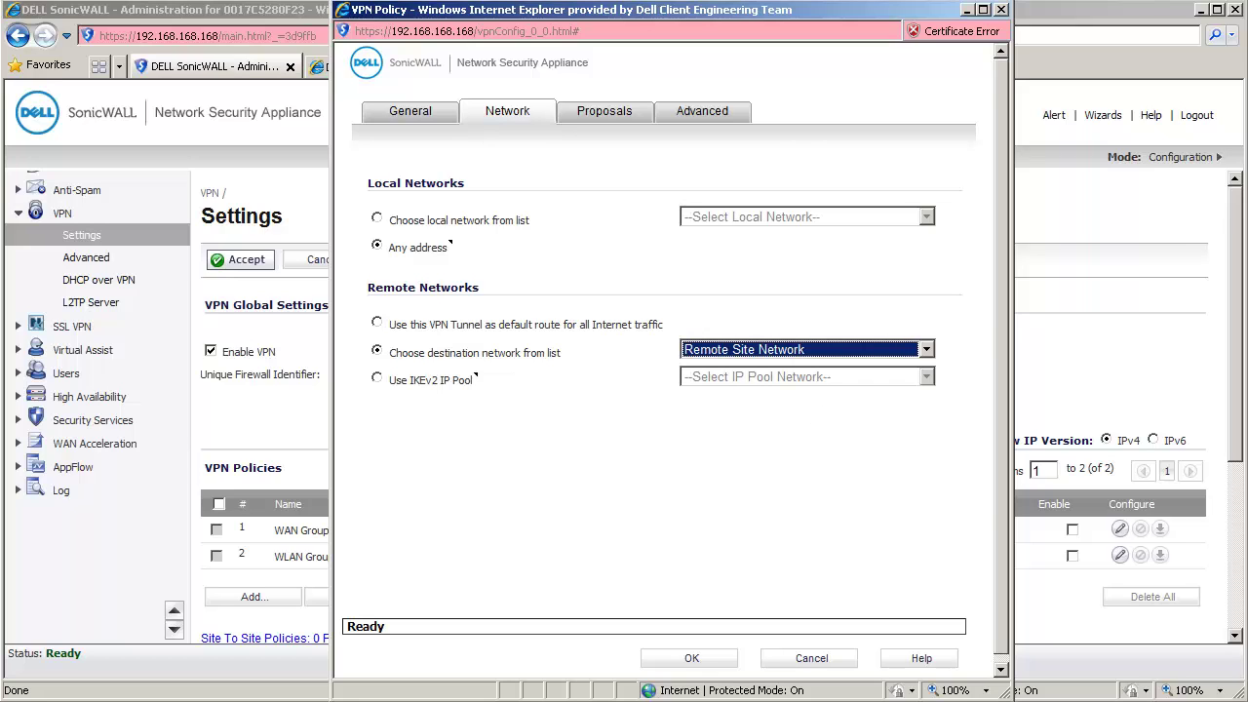
left_click(610, 113)
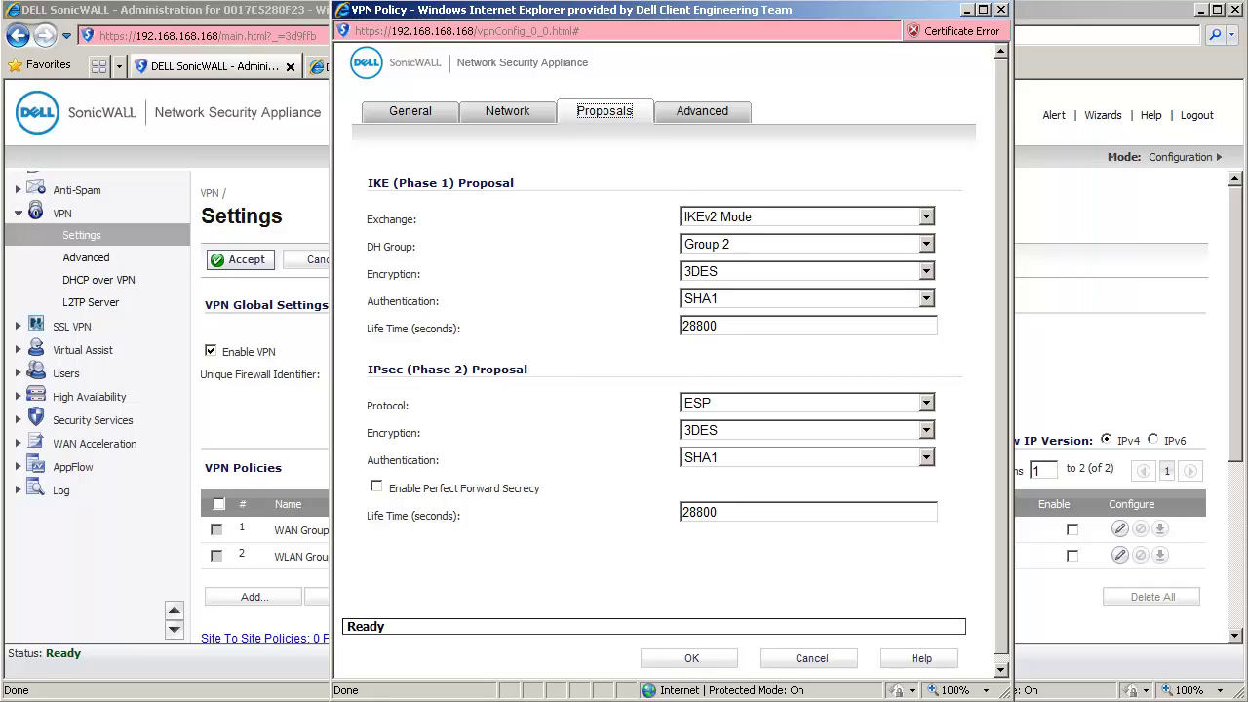
left_click(694, 659)
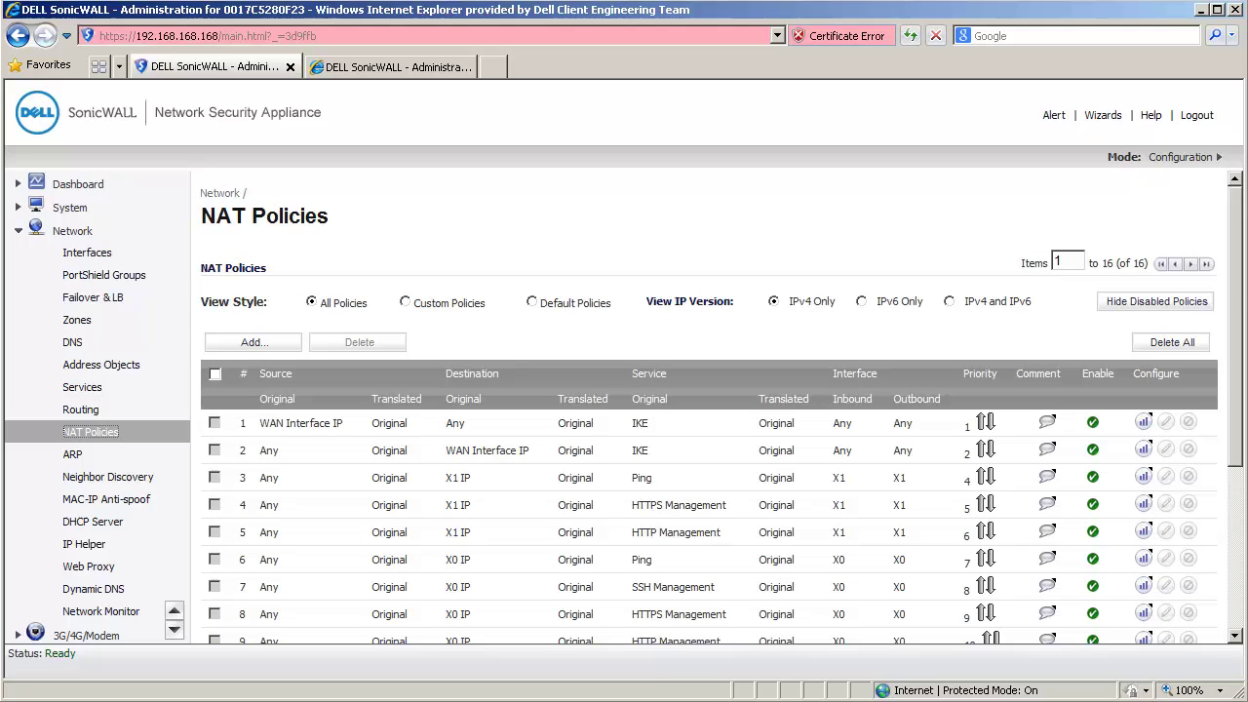
Step: Start a new NAT policy with original source Remote Site Network and translated source X1 IP
left_click(291, 344)
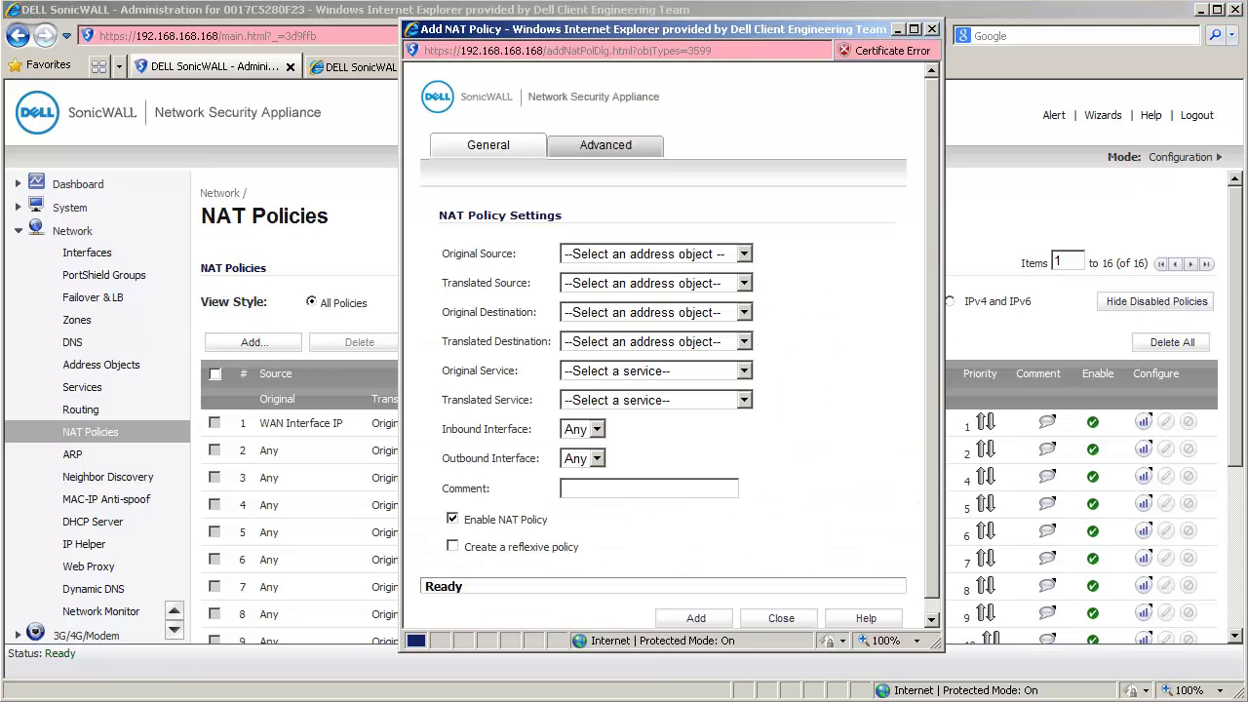
left_click_drag(622, 30, 622, 65)
left_click(592, 289)
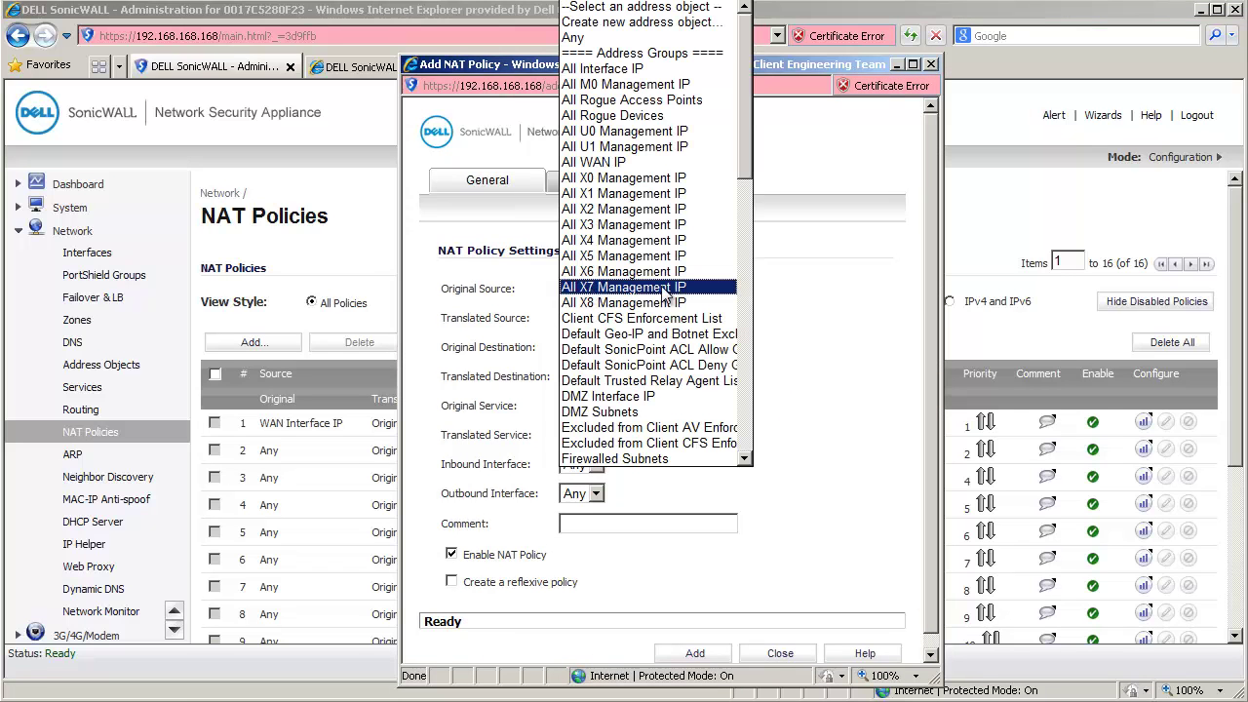
scroll(716, 315, "down", 10)
key("Tab")
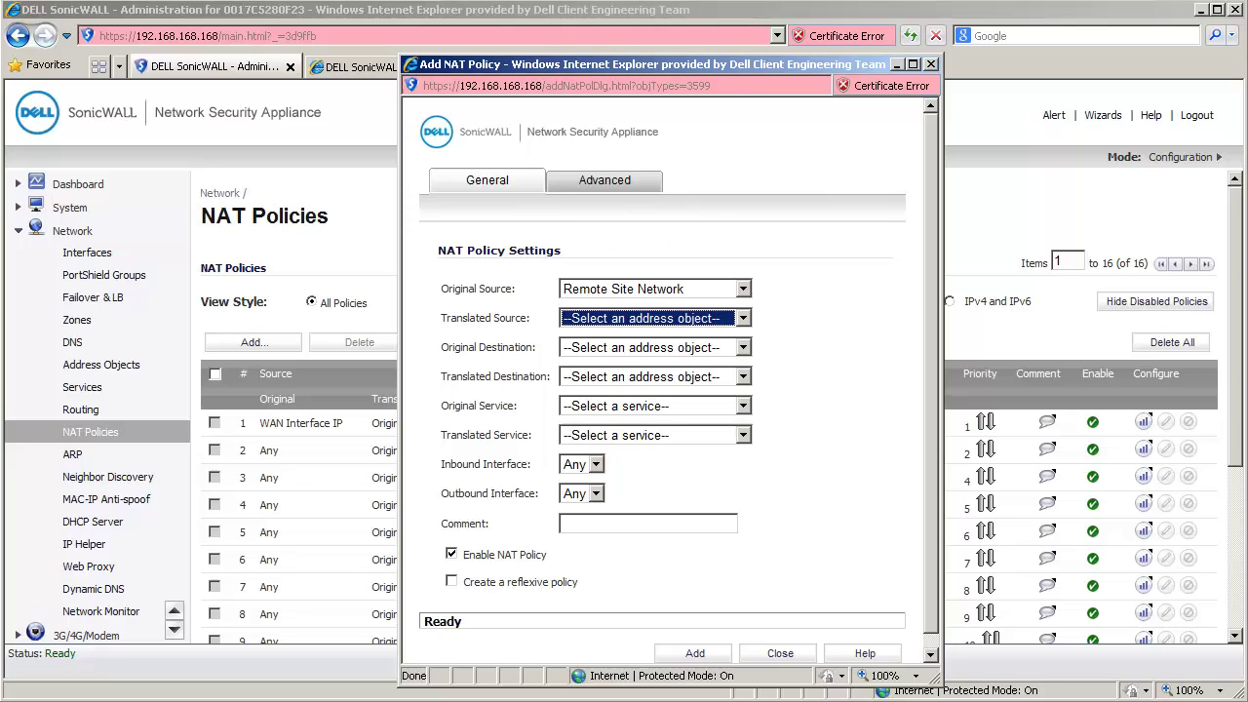
key("x")
key("Down")
key("Tab")
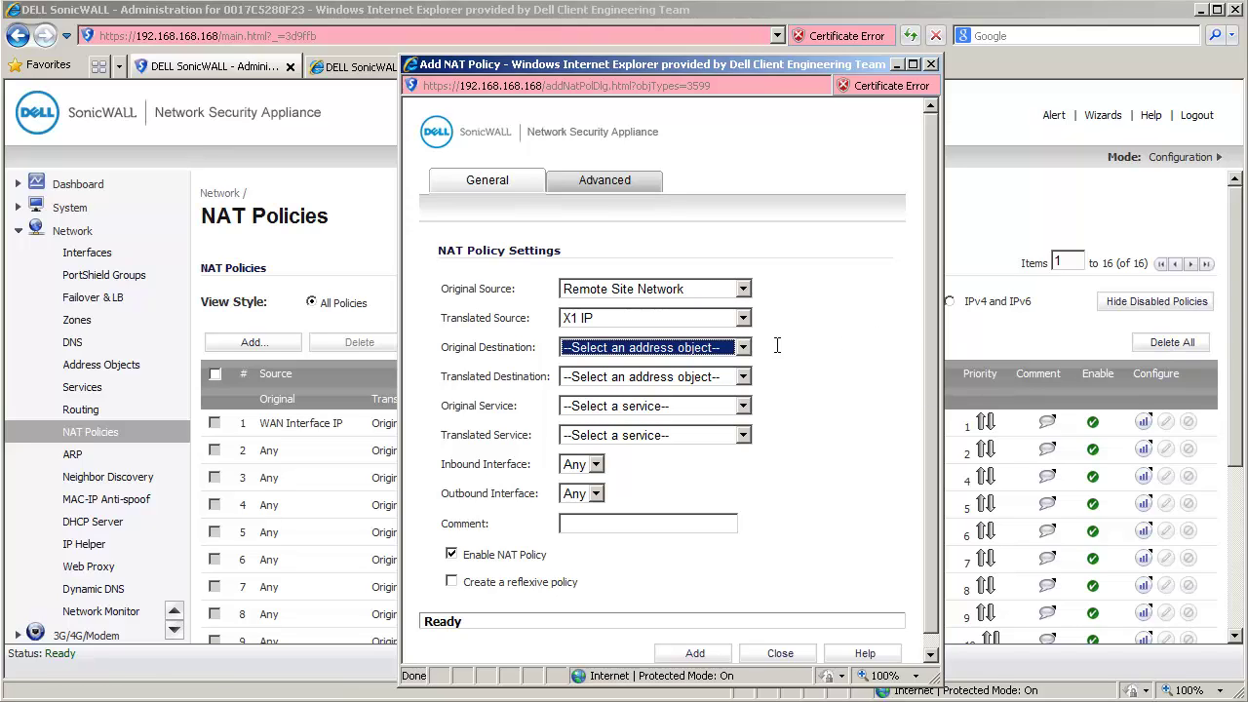
Step: Set the NAT policy's original destination and original service to Any, and the translated destination and translated service to Original
left_click(741, 349)
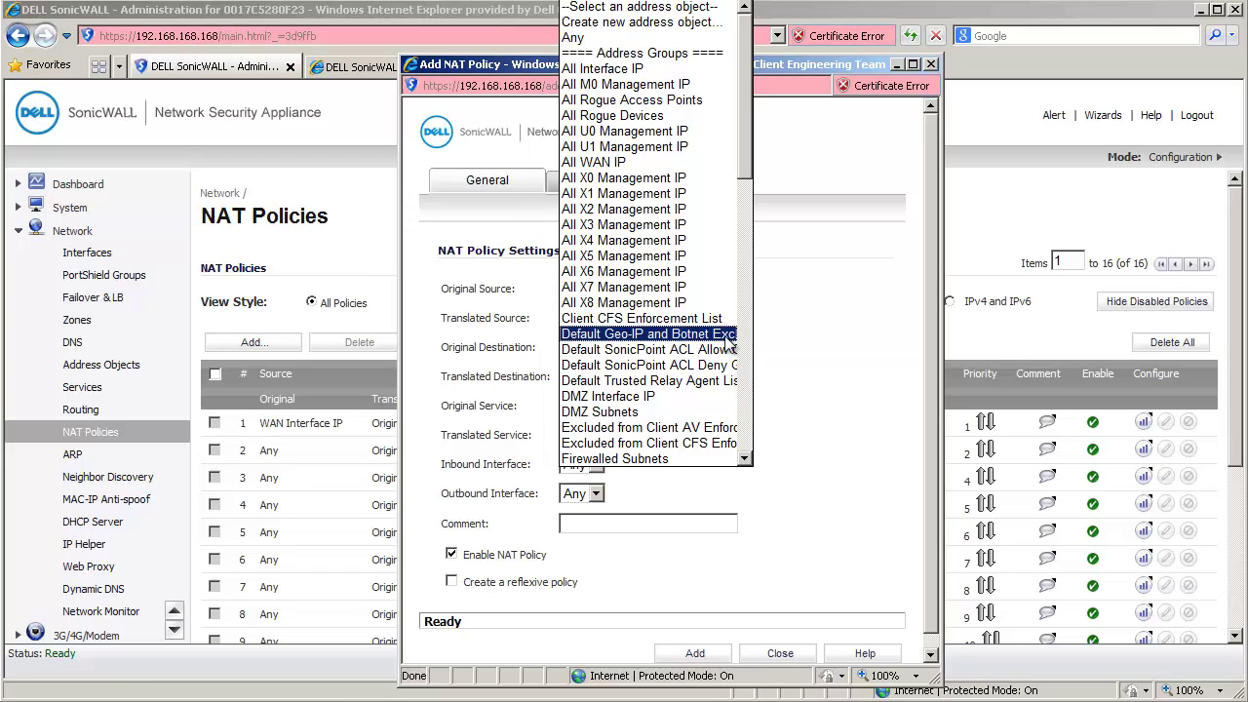
left_click(587, 42)
left_click(617, 376)
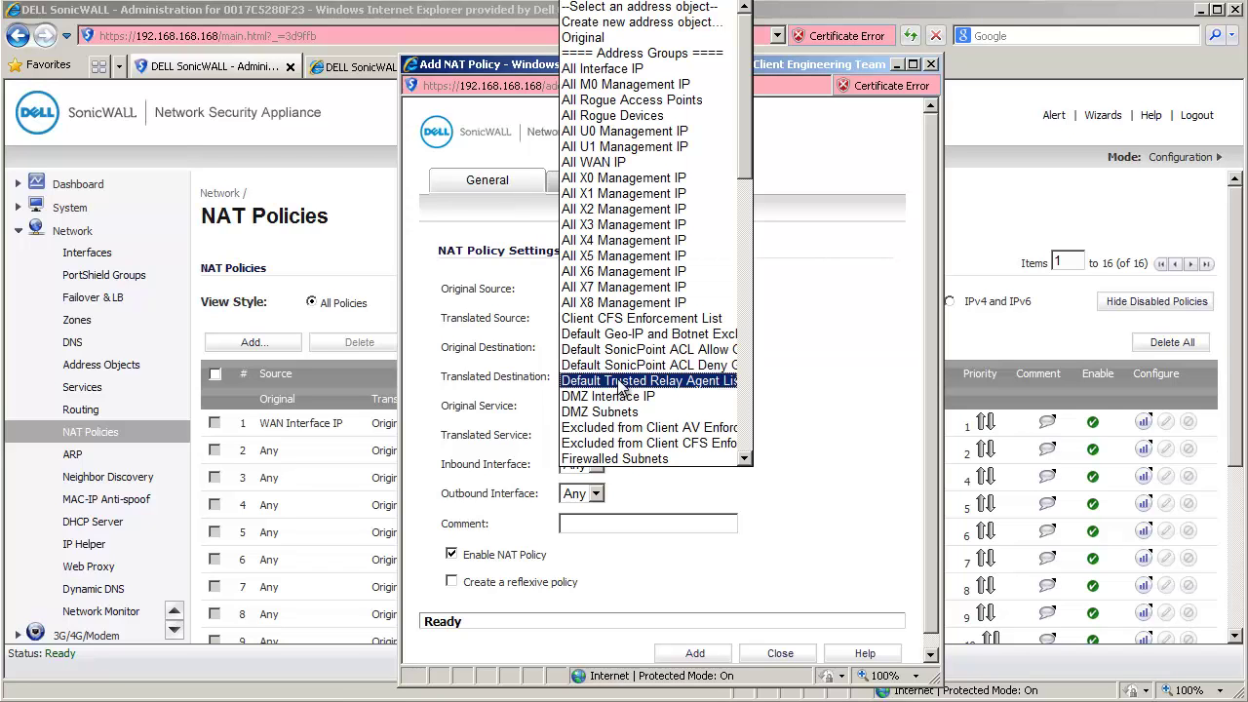
left_click(590, 39)
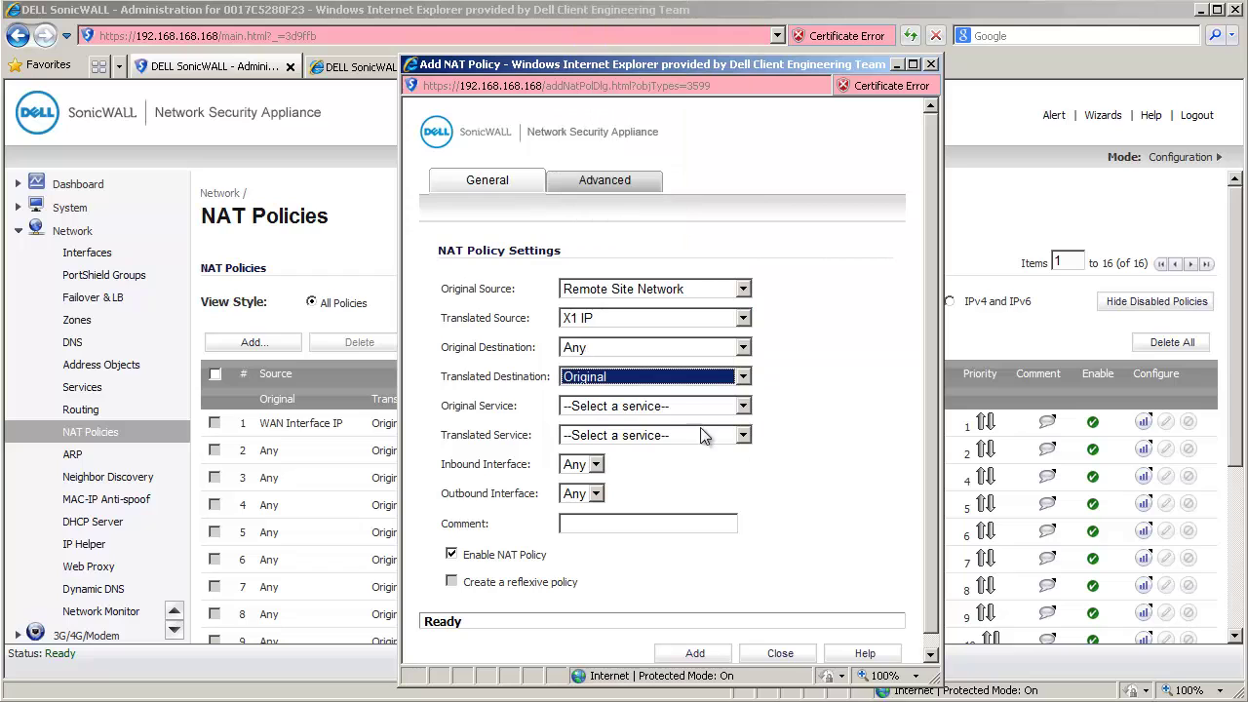
left_click(685, 406)
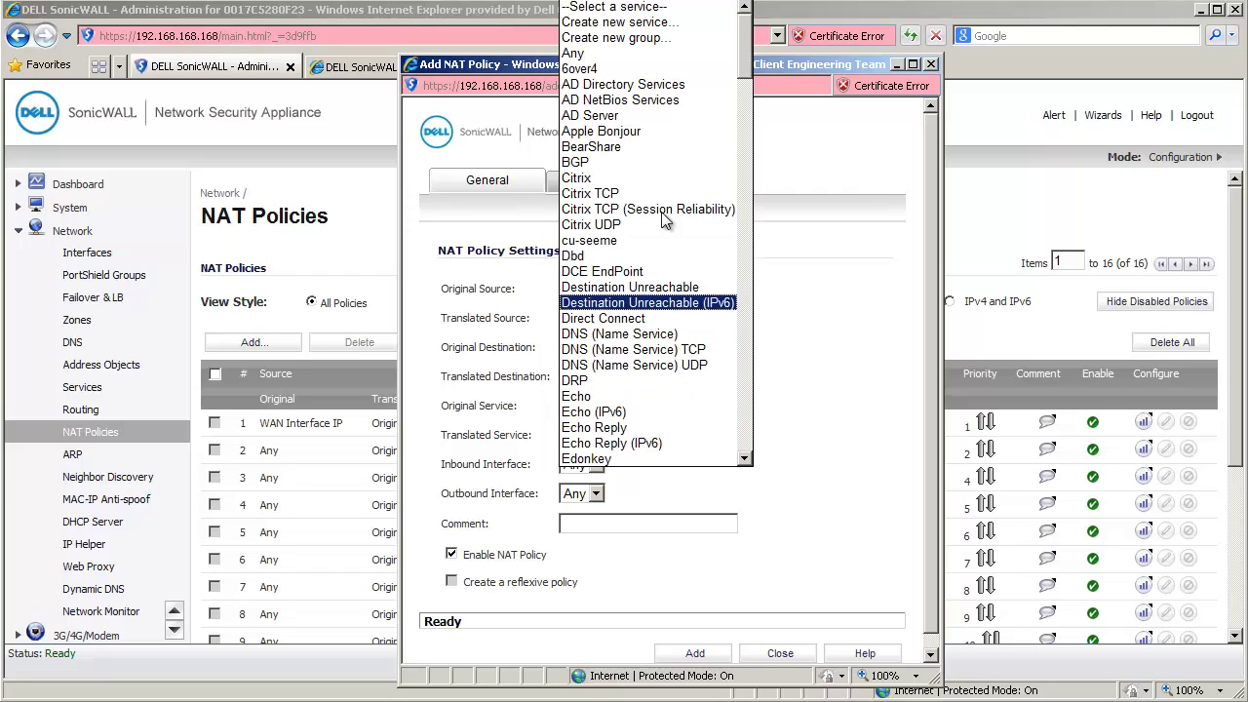
left_click(614, 55)
left_click(666, 437)
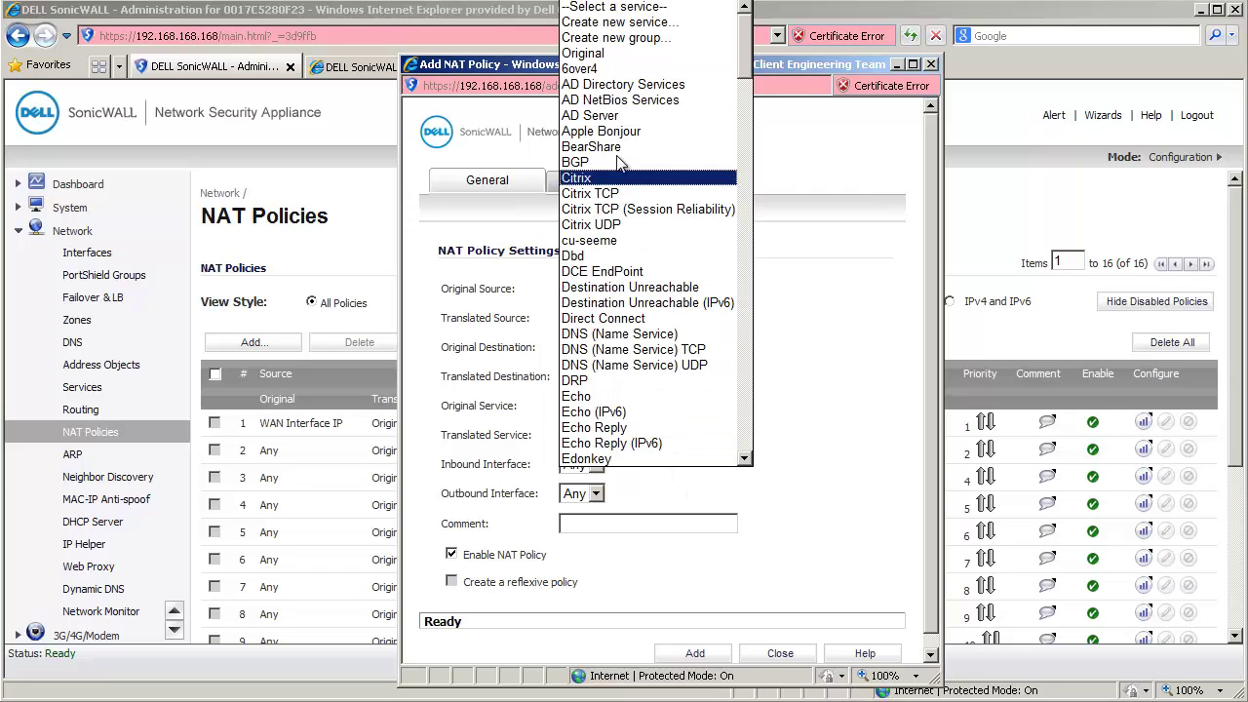
left_click(597, 54)
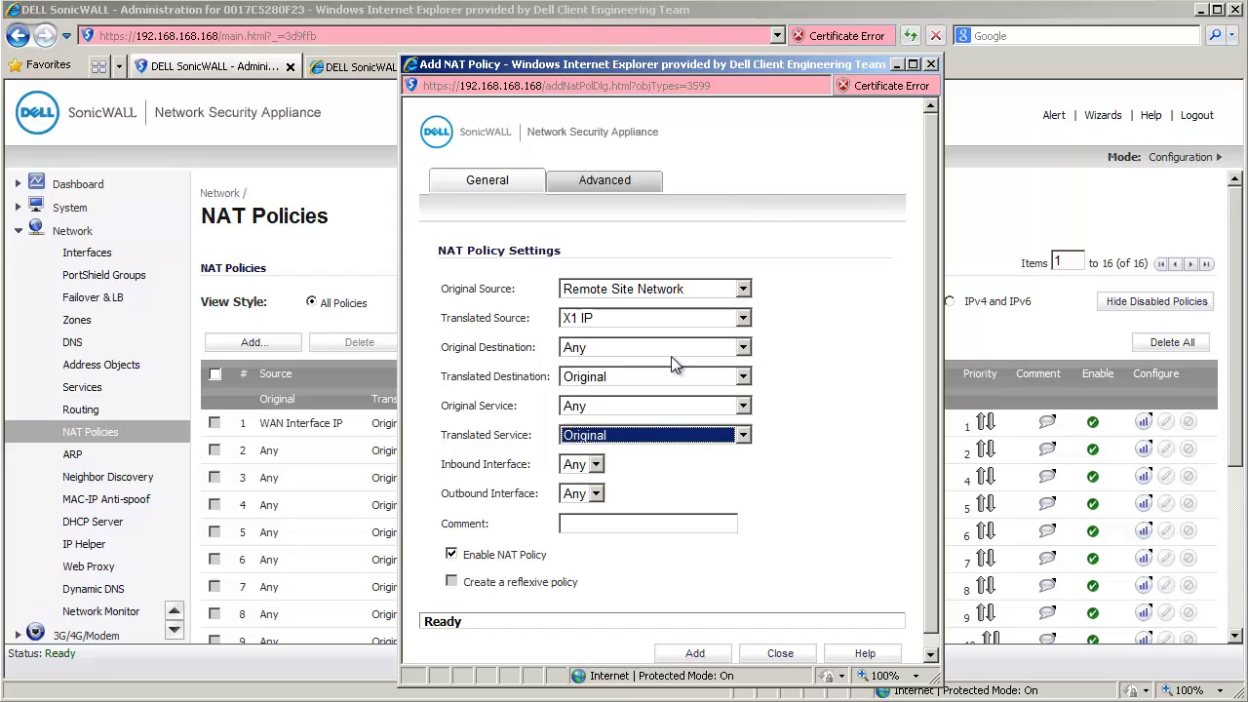
Step: Set both the inbound and outbound interface to X1 and add the NAT policy
left_click(595, 466)
left_click(576, 515)
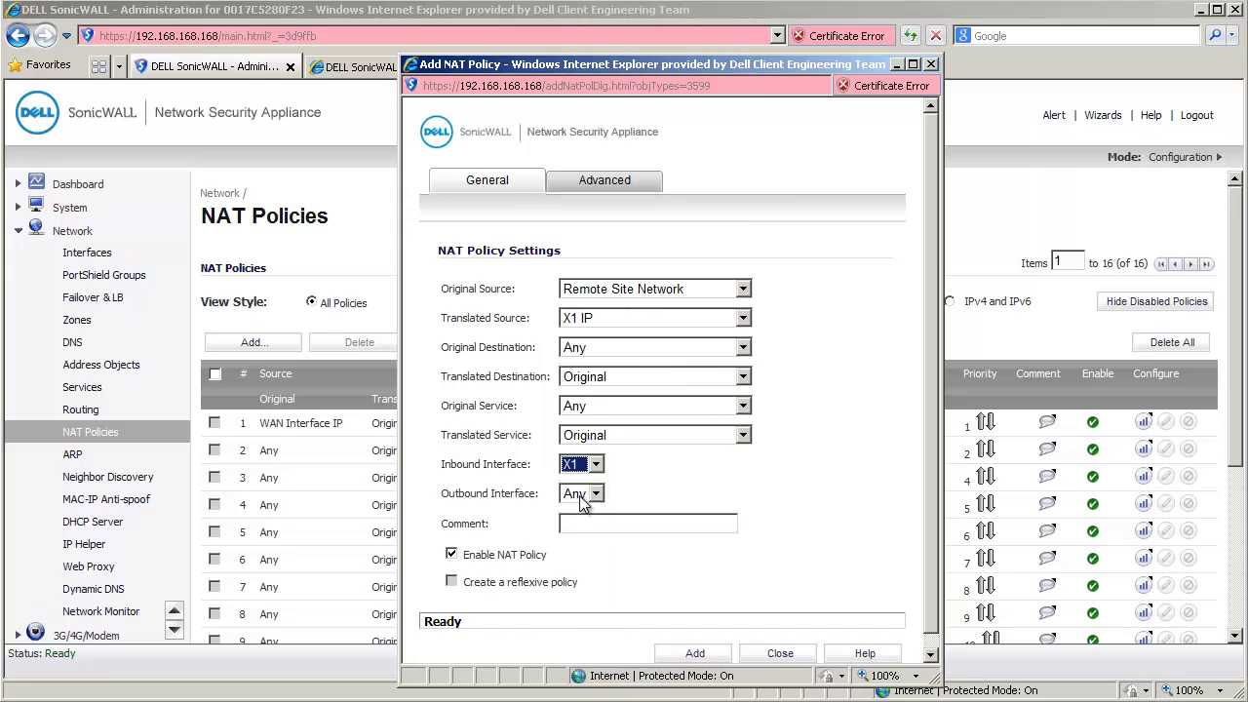
left_click(593, 494)
left_click(577, 545)
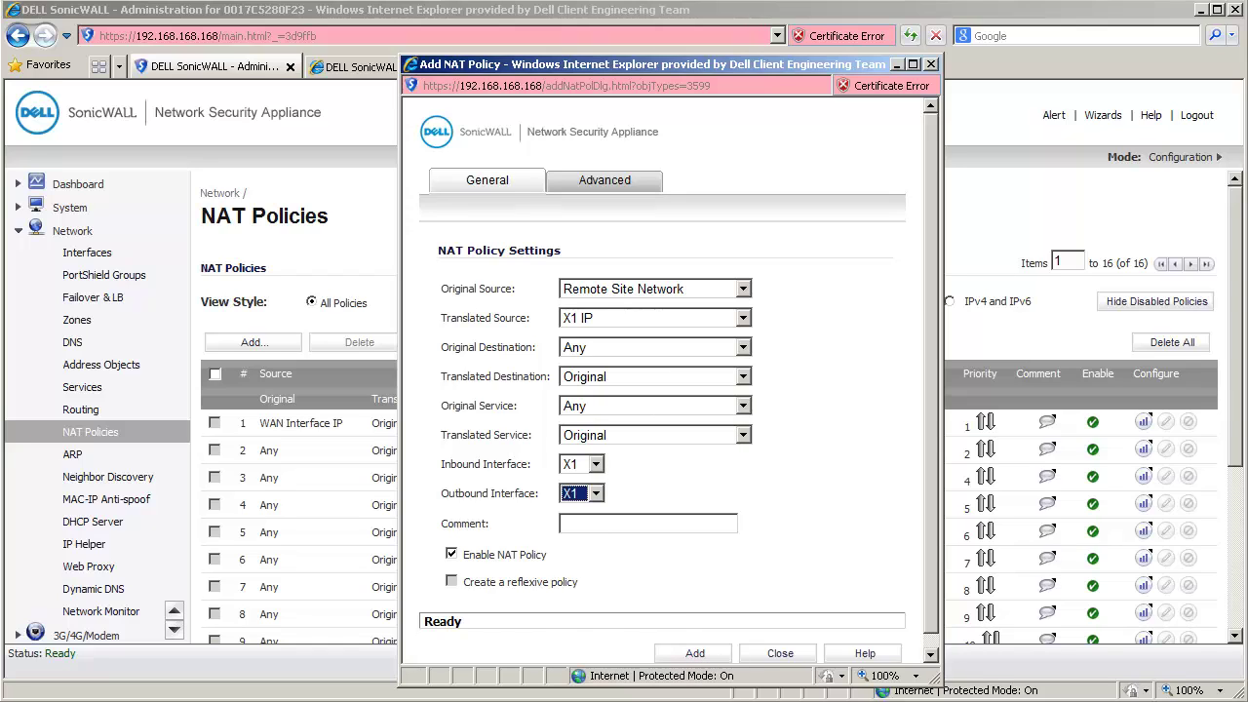
left_click(701, 658)
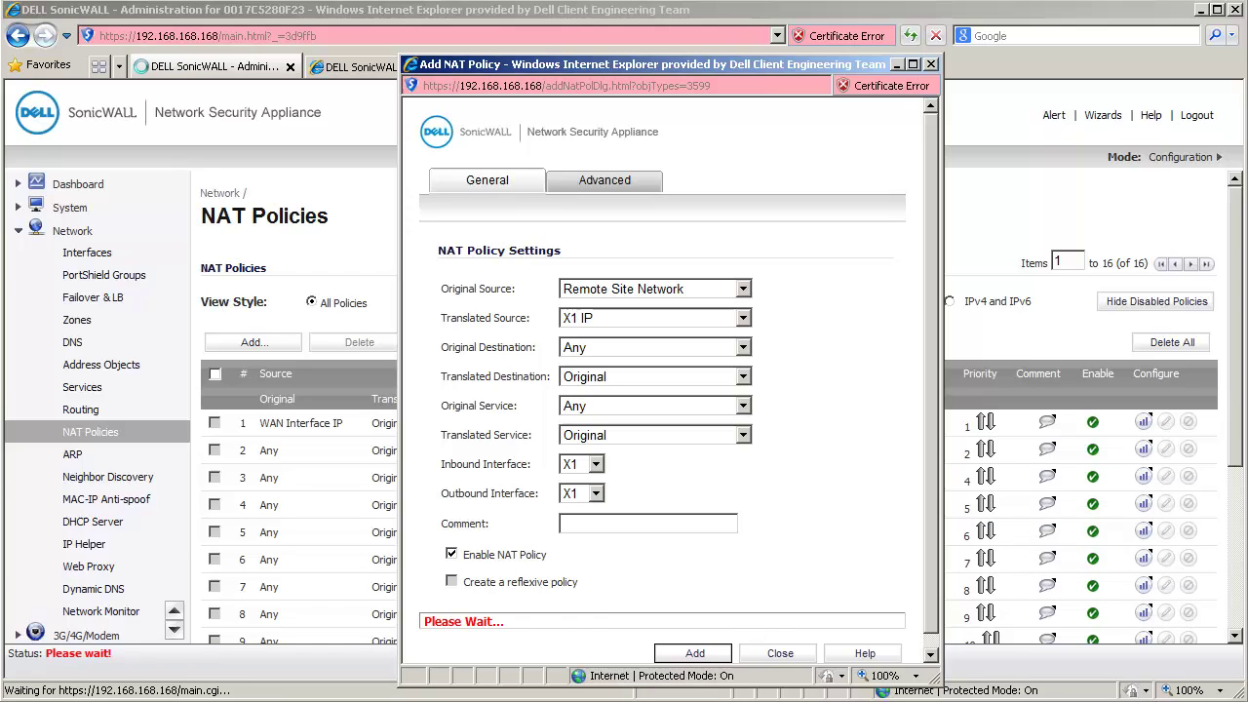
left_click(780, 656)
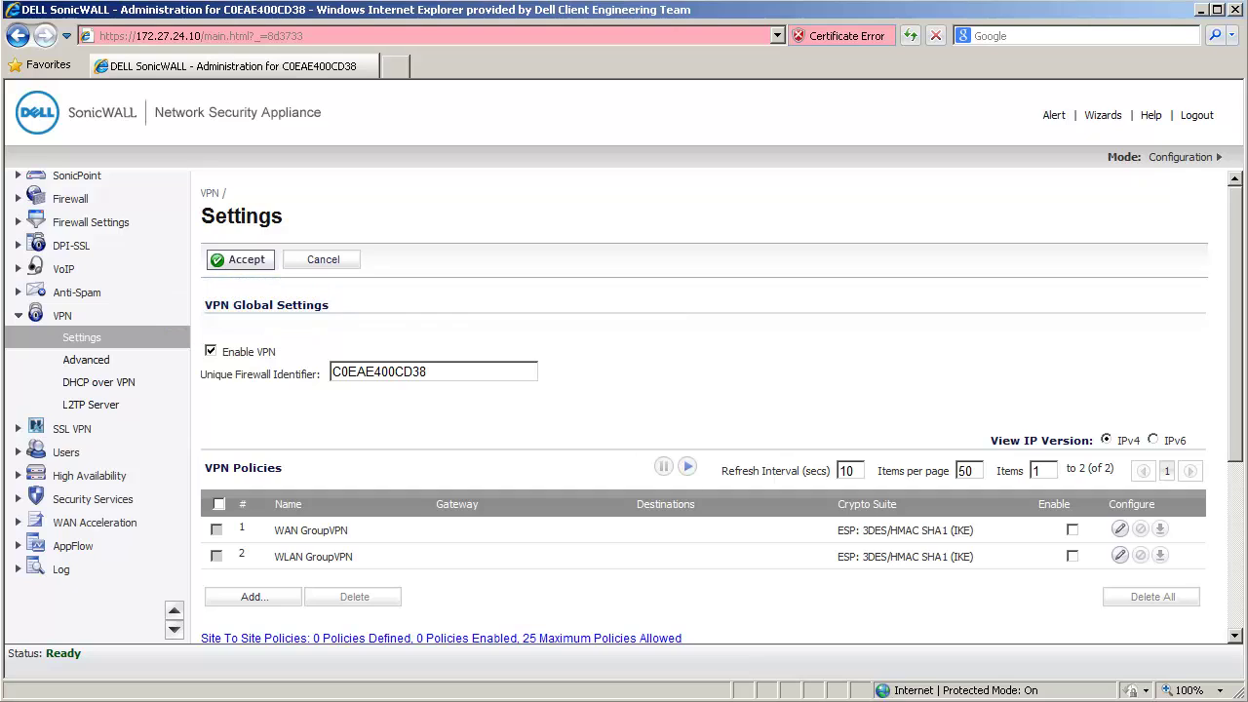
Step: On the remote firewall, start a VPN policy named VPN to Central Site with IPsec primary gateway 192.168.170.51
left_click(281, 596)
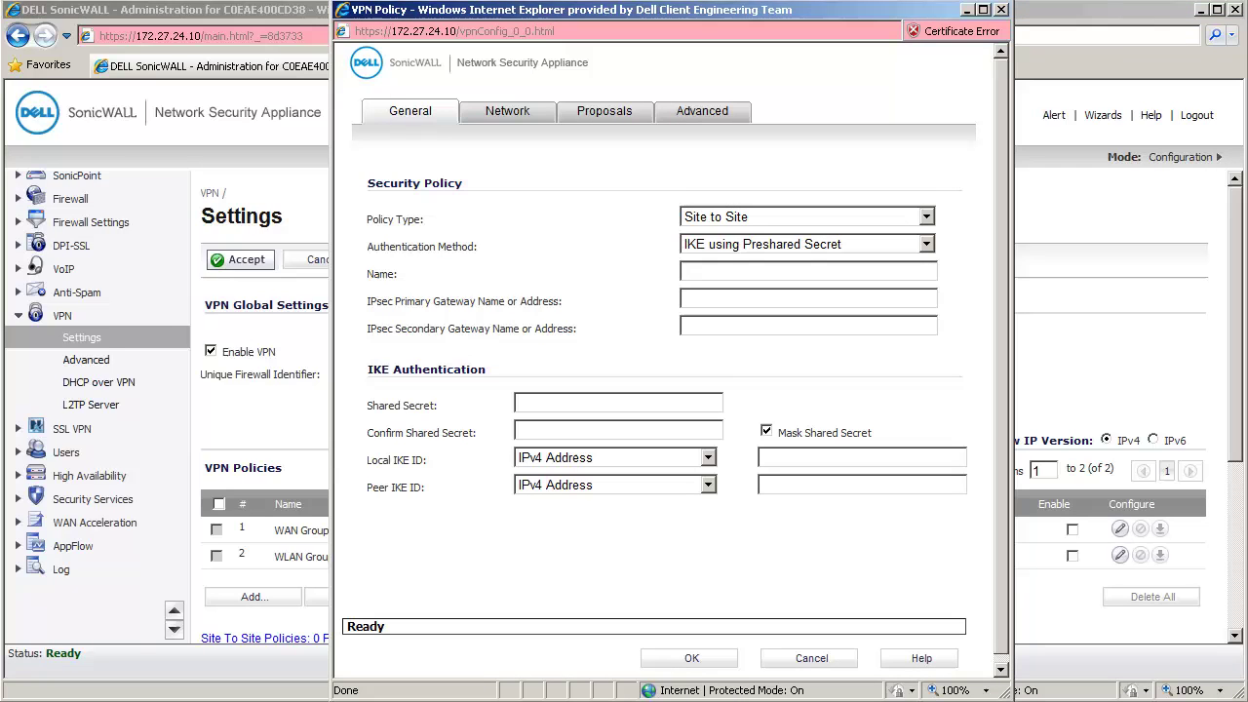
type("VPN to Central Site")
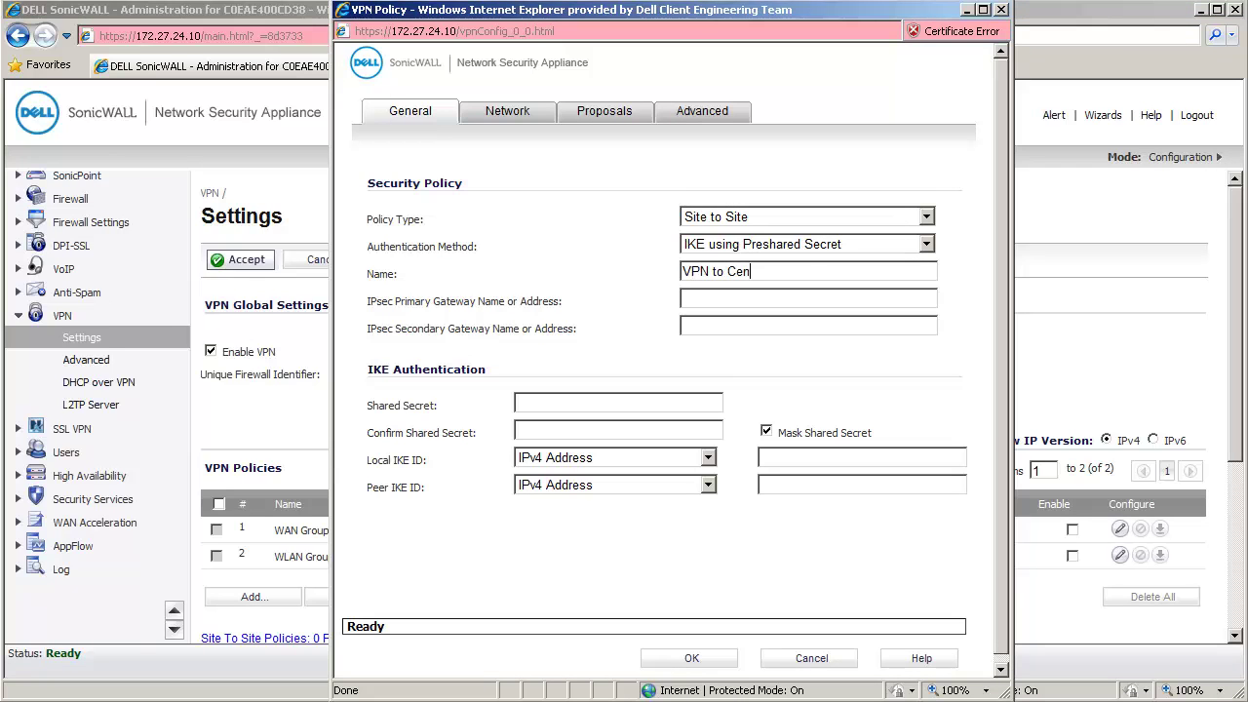
key("Tab")
type("192.168.170")
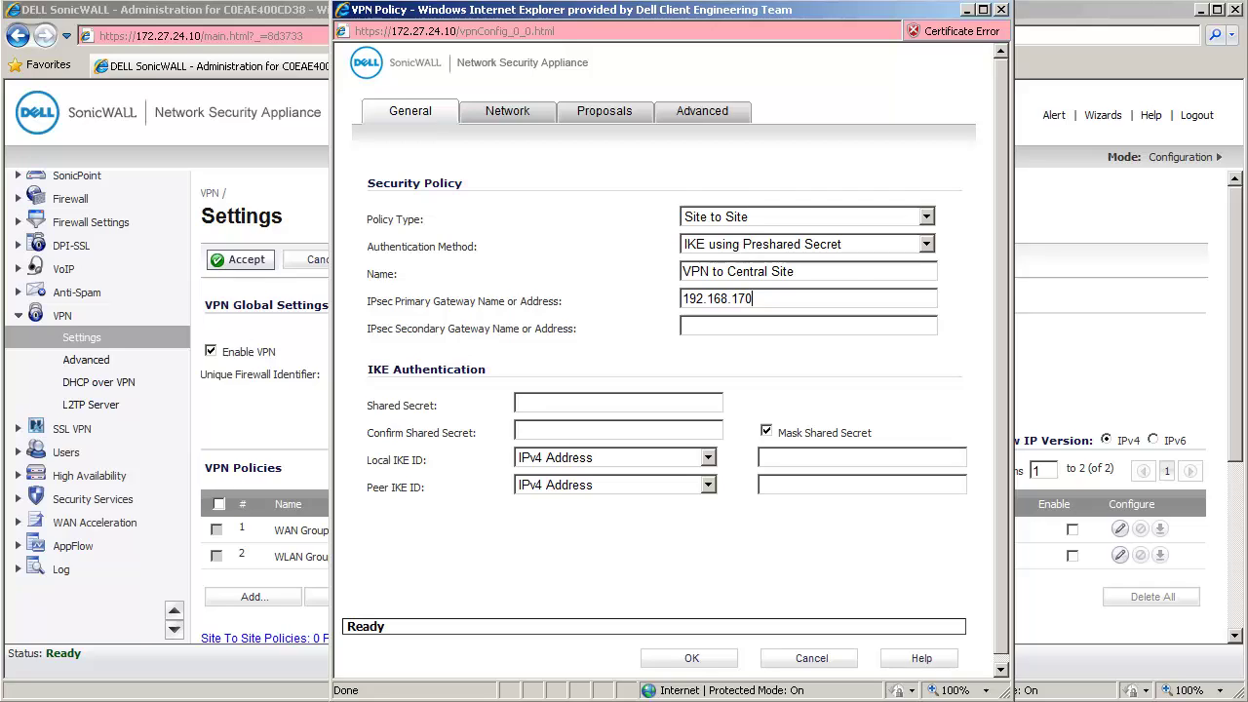
type(".51")
Step: Enter and confirm the shared secret for the VPN policy's IKE authentication
left_click(546, 403)
type("••••••••••")
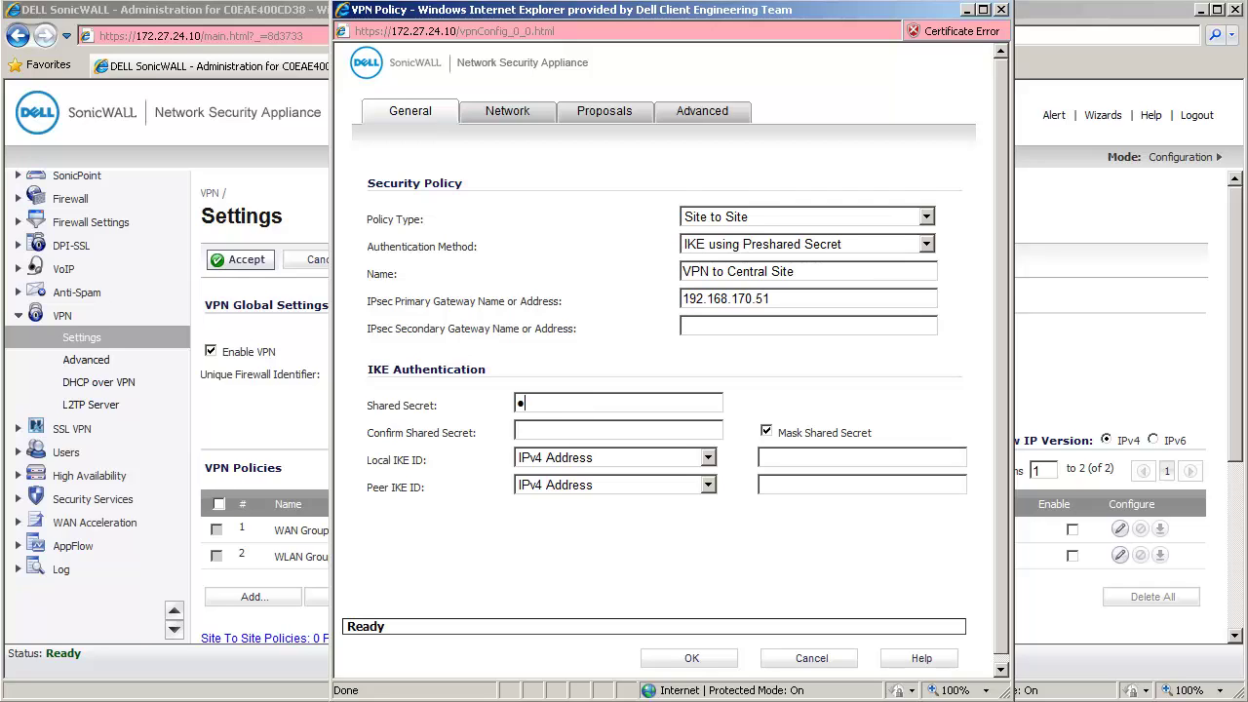
type("•")
left_click(546, 430)
type("•••••••••••")
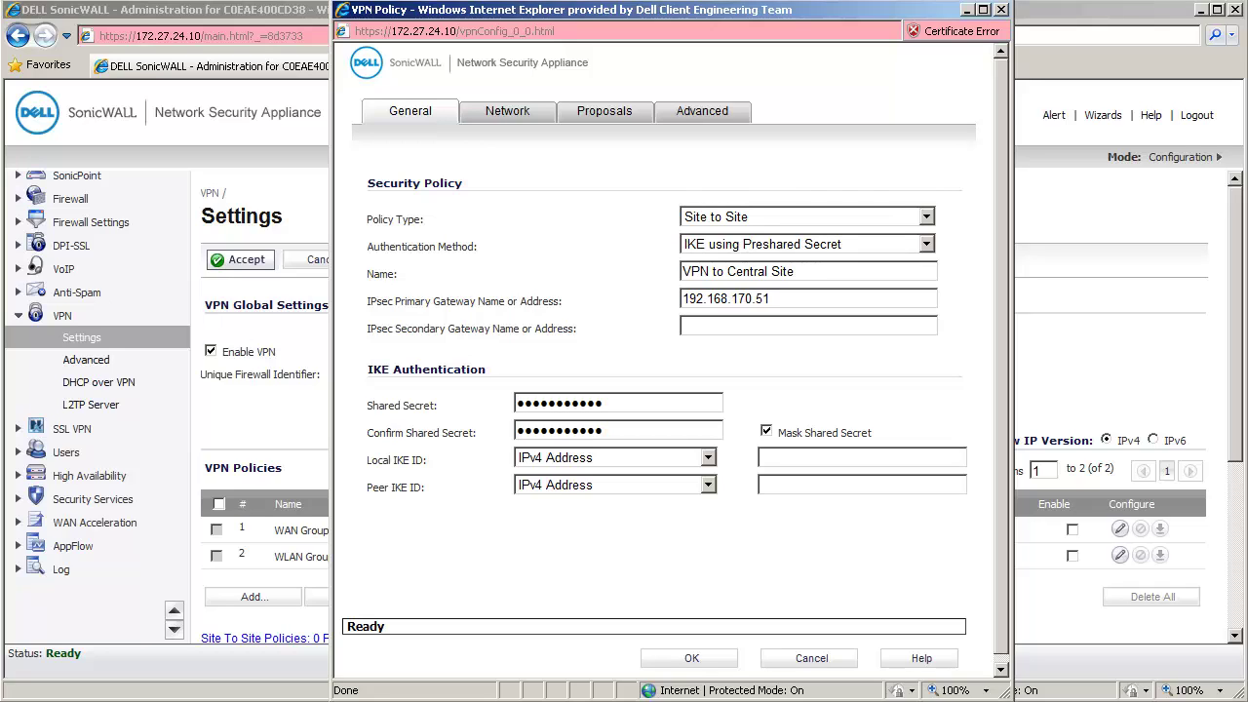
Step: Set the policy's local network to X0 Subnet and use this VPN tunnel as the default route for all Internet traffic
left_click(507, 110)
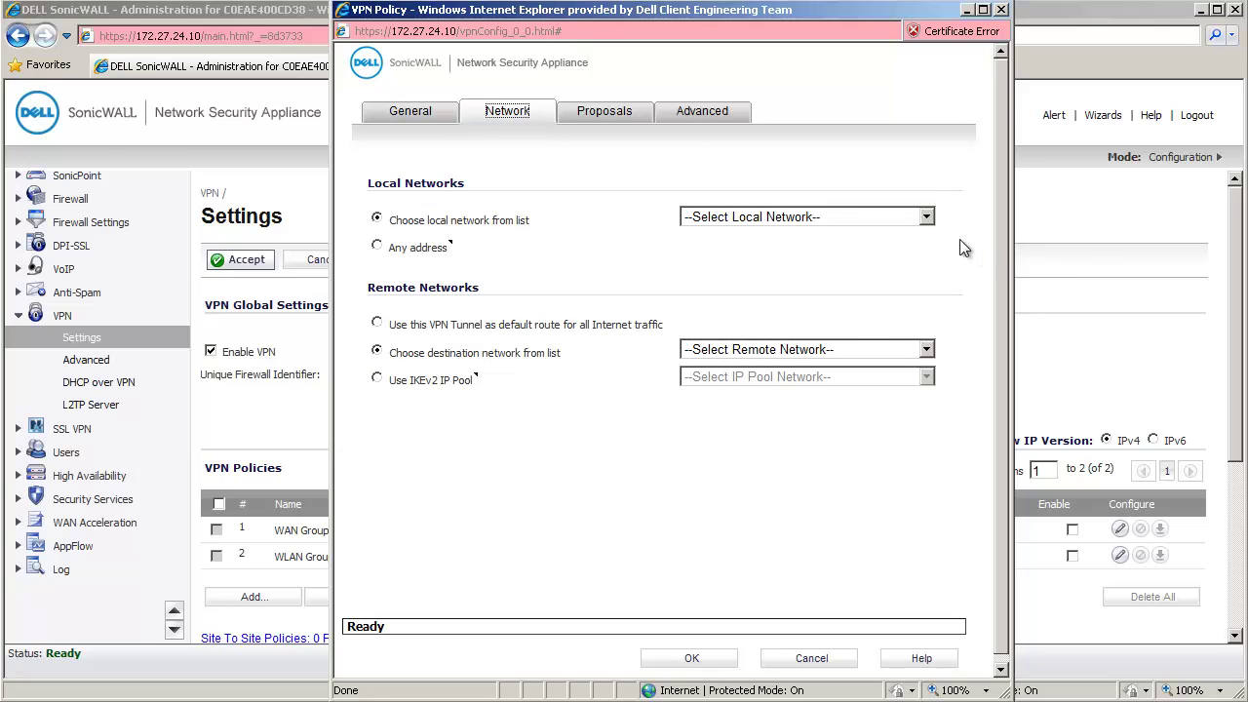
left_click(913, 222)
key("x")
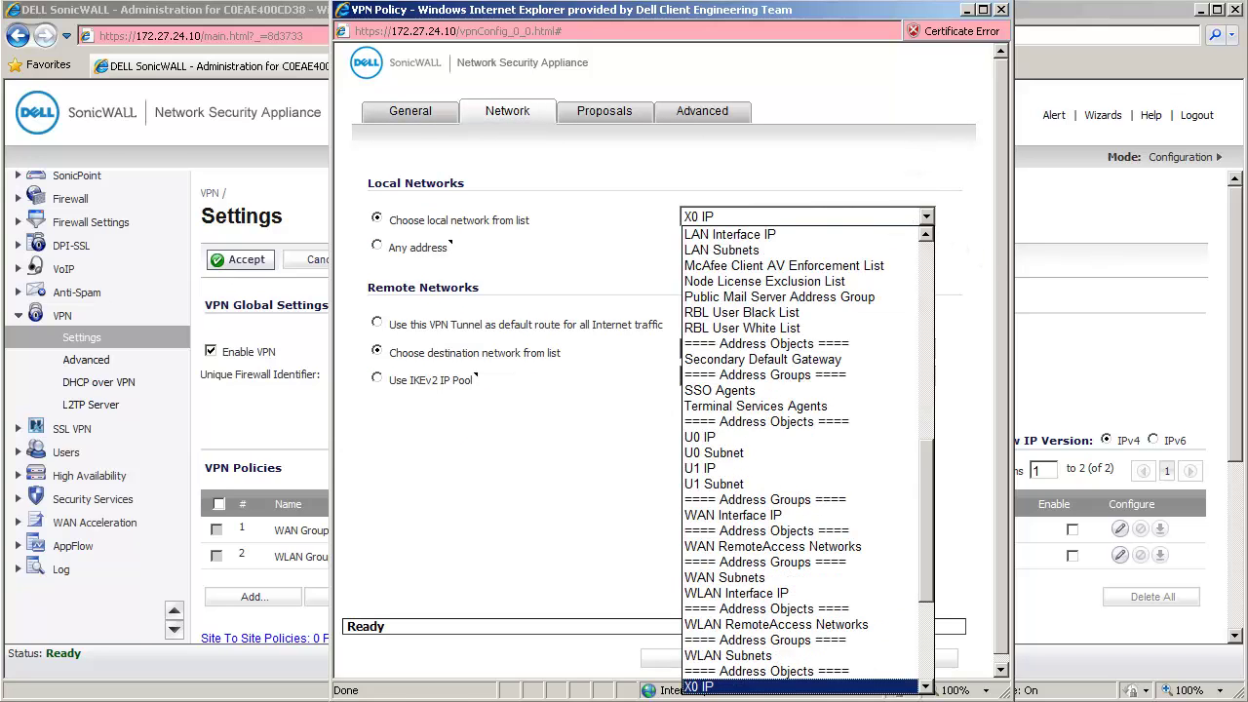
key("Down")
key("Tab")
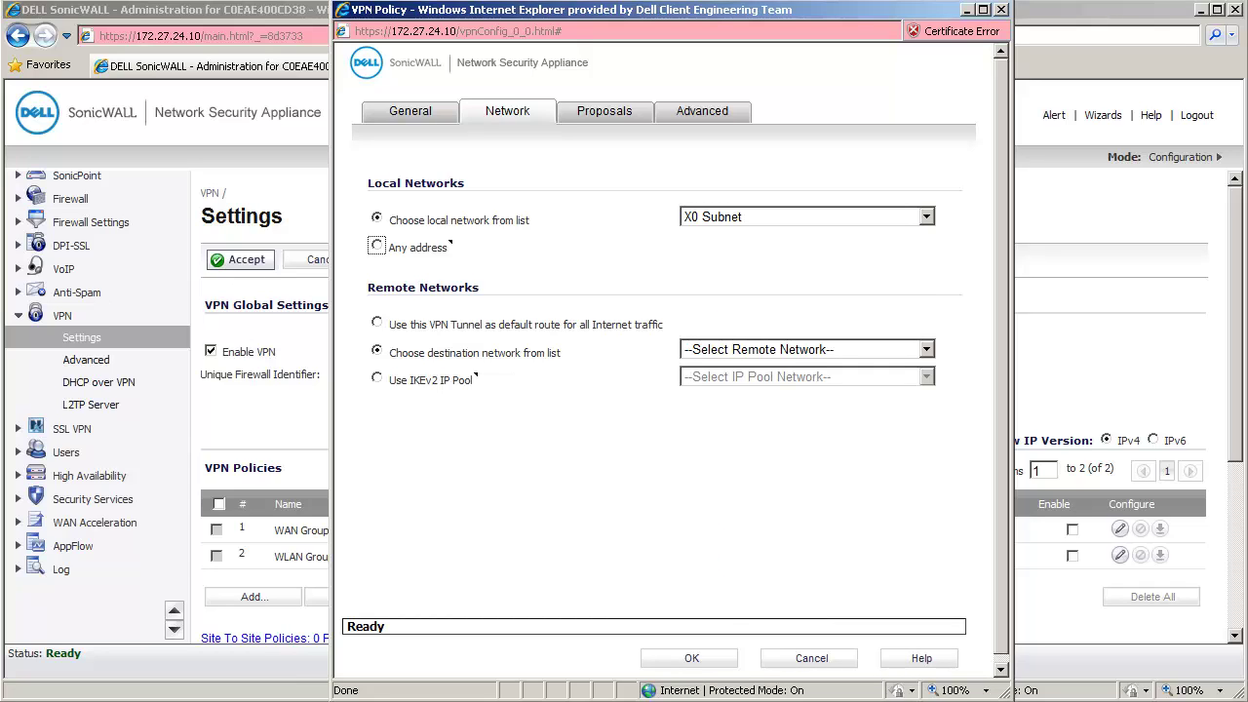
left_click(377, 323)
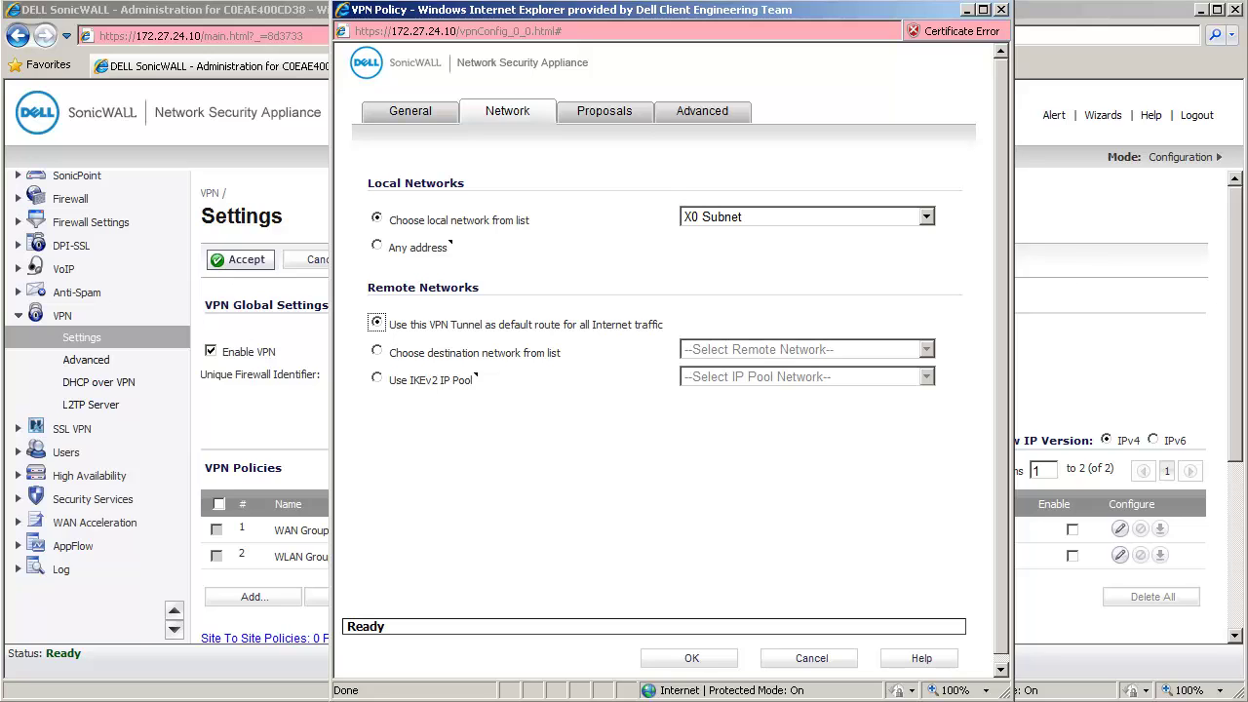
Step: Keep the default IKE and IPsec proposals, enable Keep Alive in the advanced settings, and save the VPN policy
left_click(615, 115)
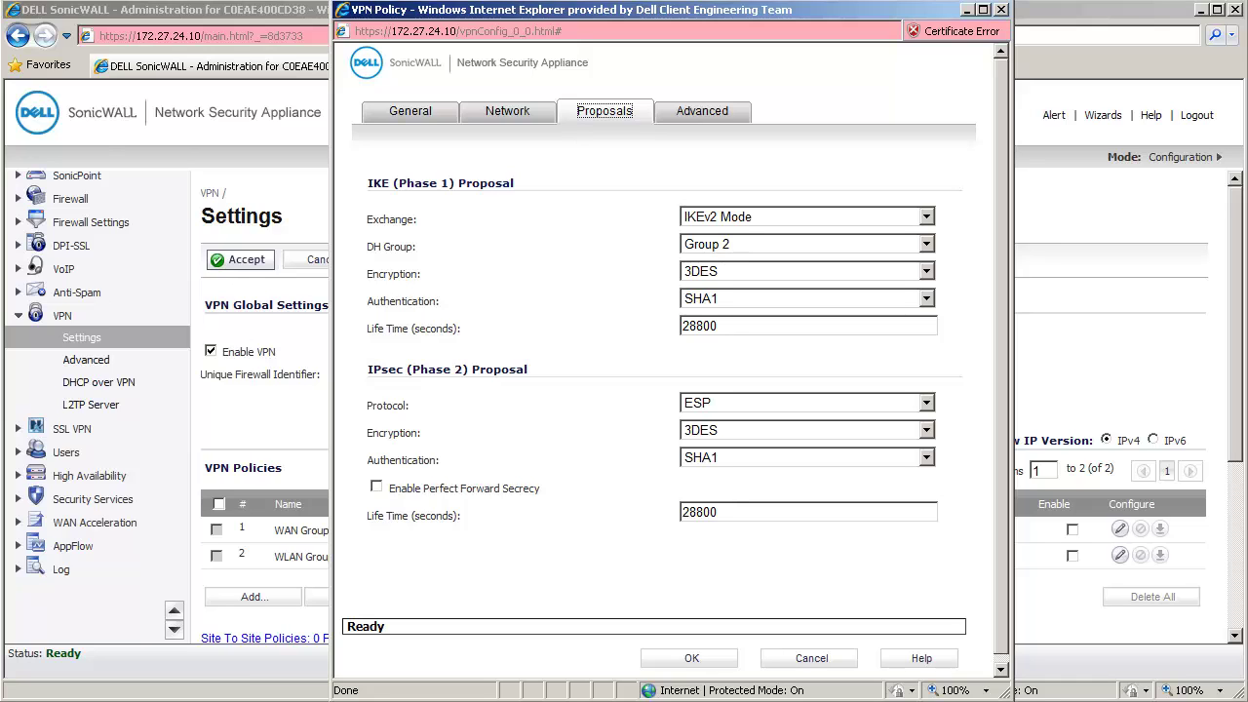
left_click(702, 111)
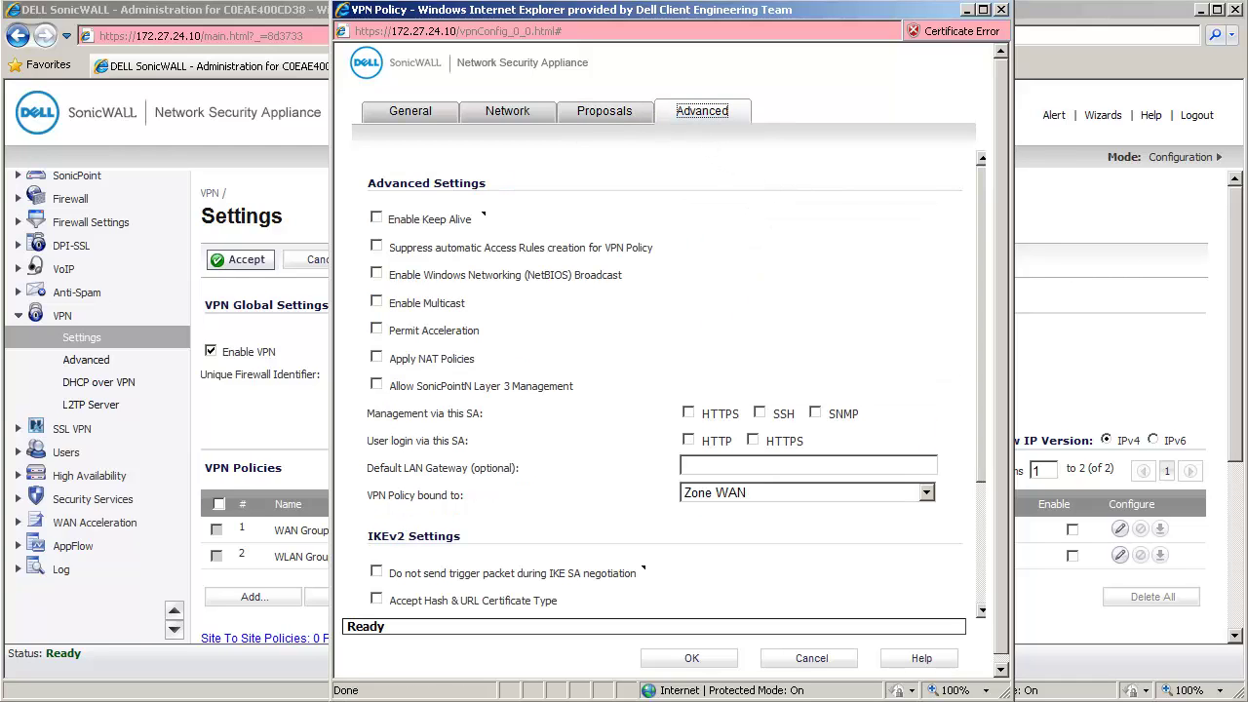
left_click(378, 220)
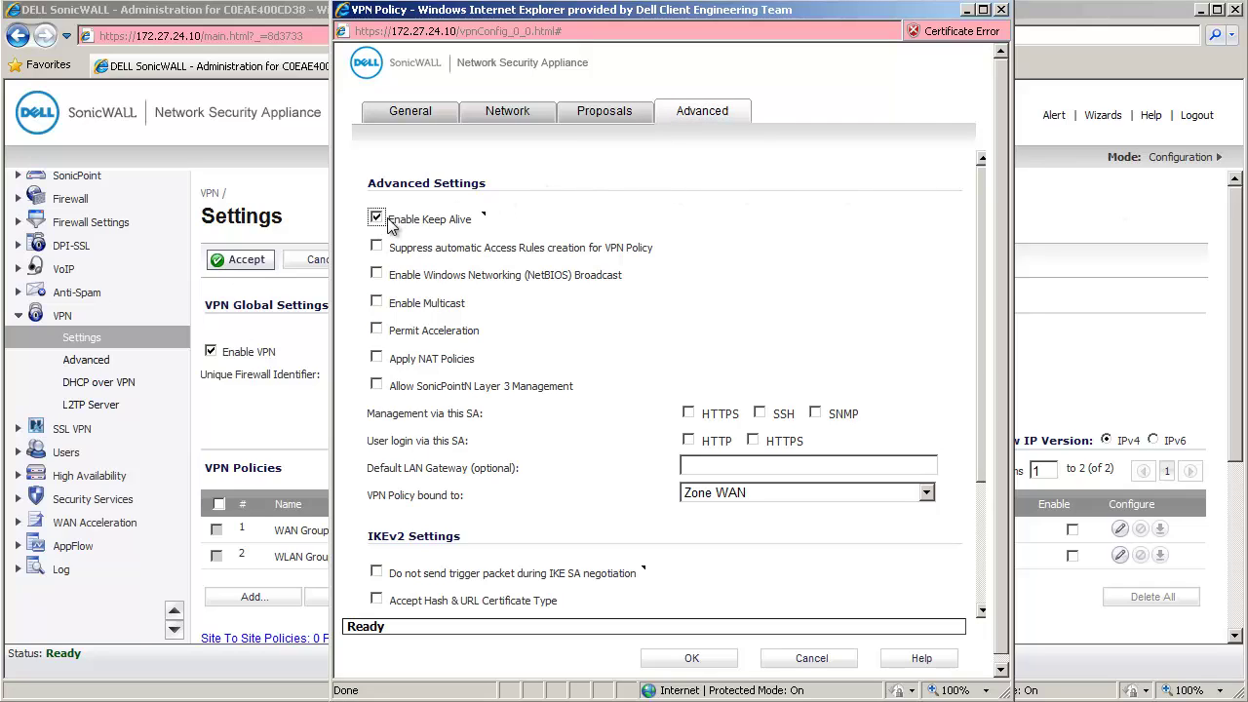
left_click(672, 661)
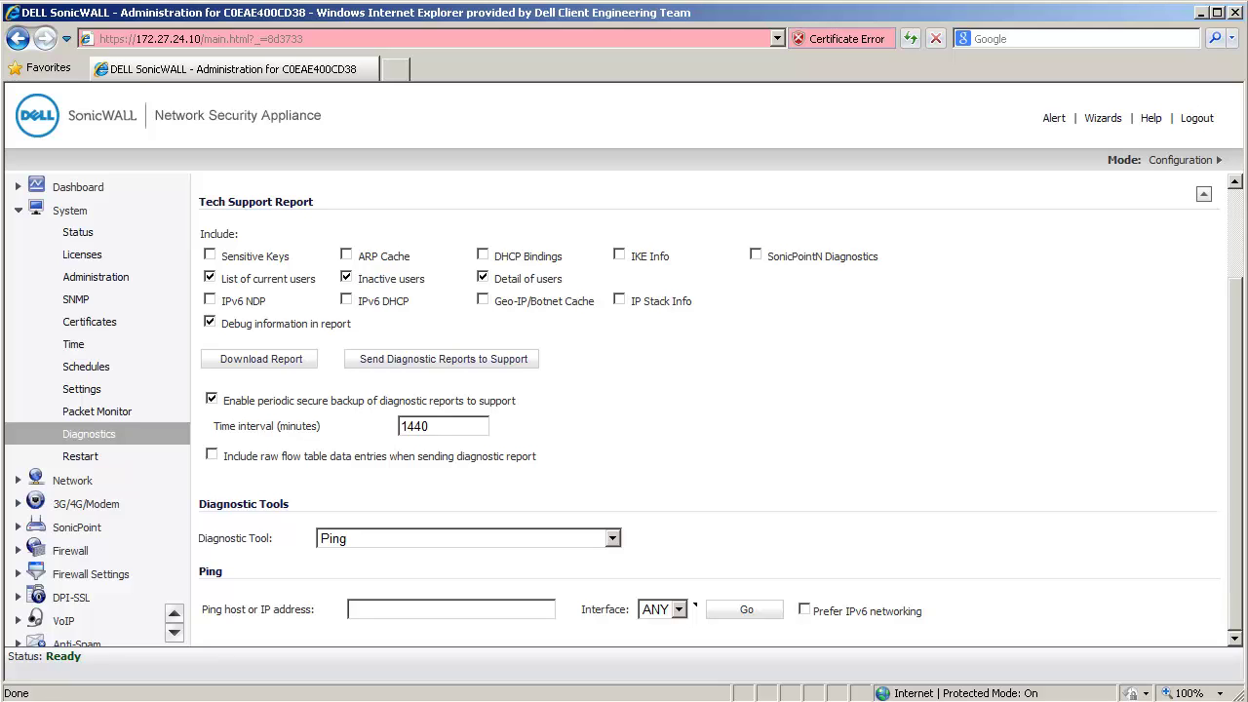
Step: Test connectivity with the Ping diagnostic tool, first to 192.168.168.168 and then to 4.2.2.2
left_click(462, 608)
type("192.168.168.168.")
left_click(731, 612)
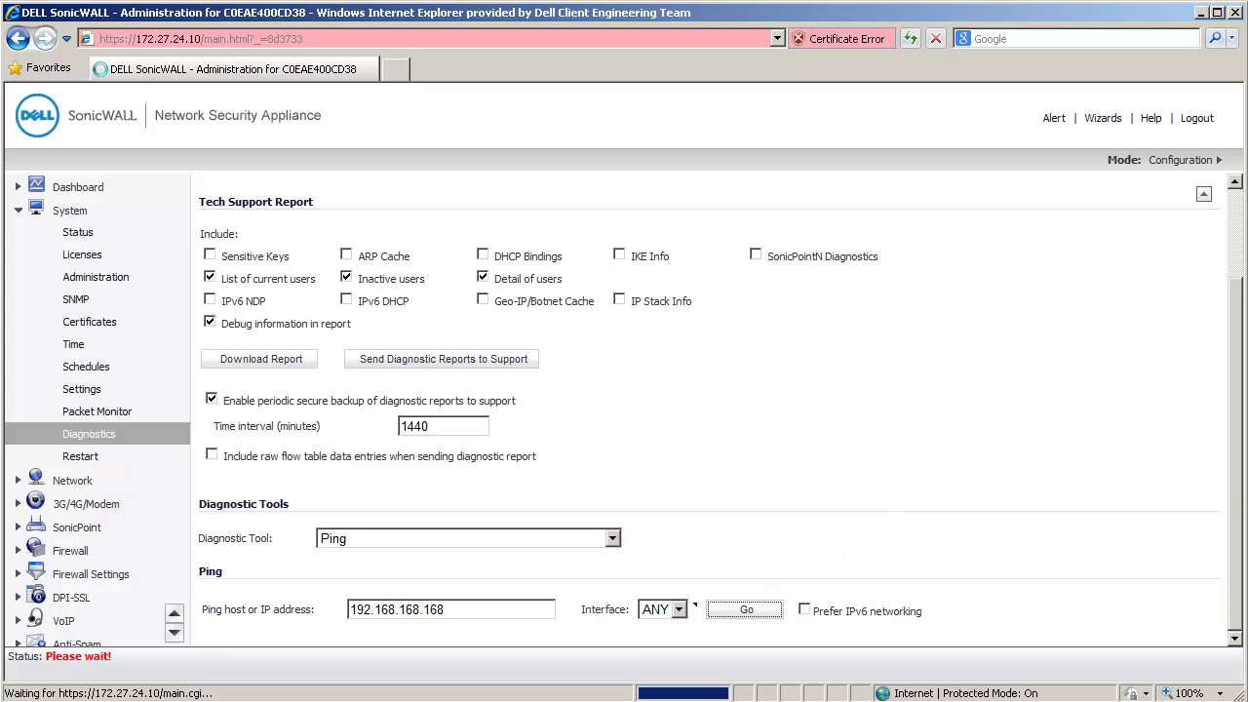
scroll(1012, 492, "down", 3)
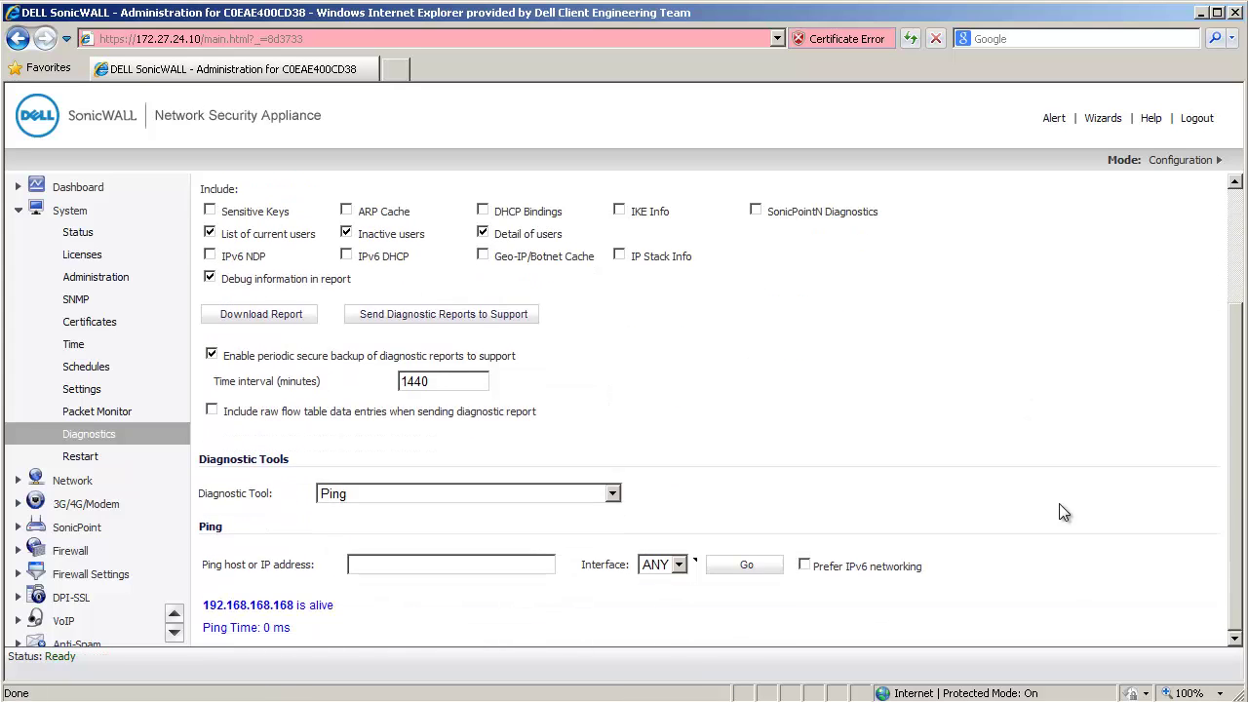
left_click(482, 564)
type("4.2.2.2")
key("Return")
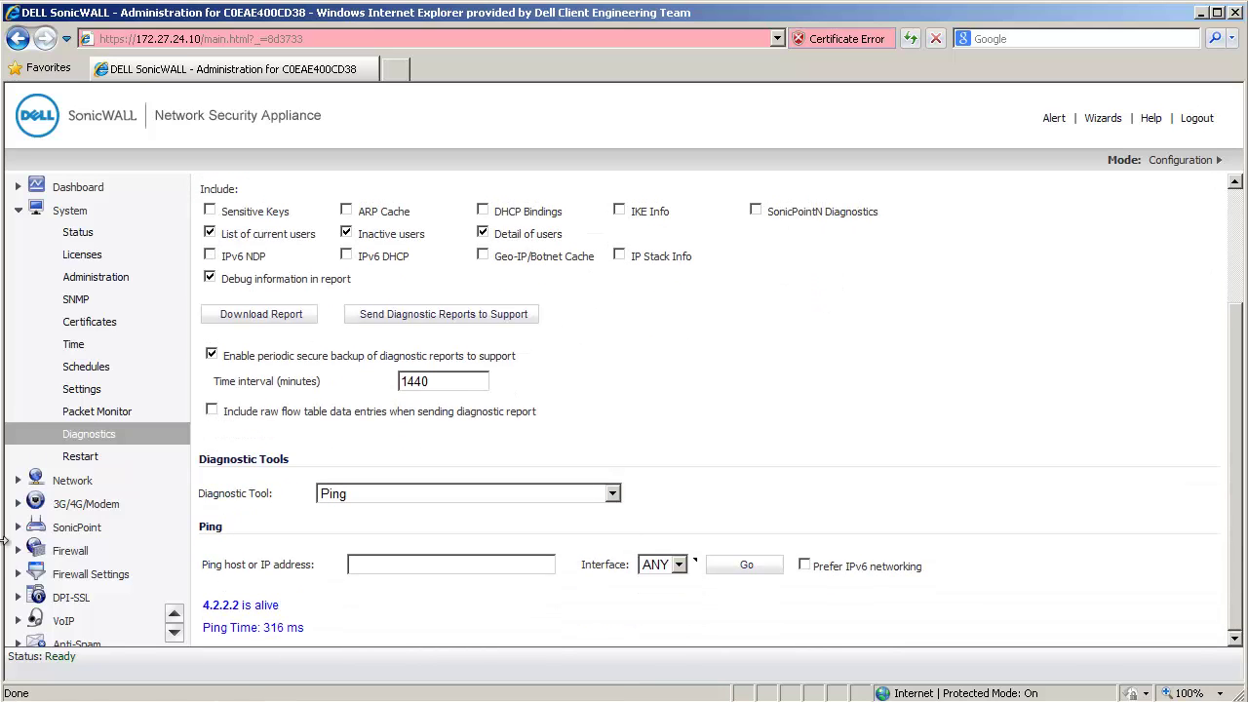
Step: Return to the VPN settings and check the VPN to Central Site policy and the currently active VPN tunnels
scroll(180, 625, "down", 2)
left_click(62, 576)
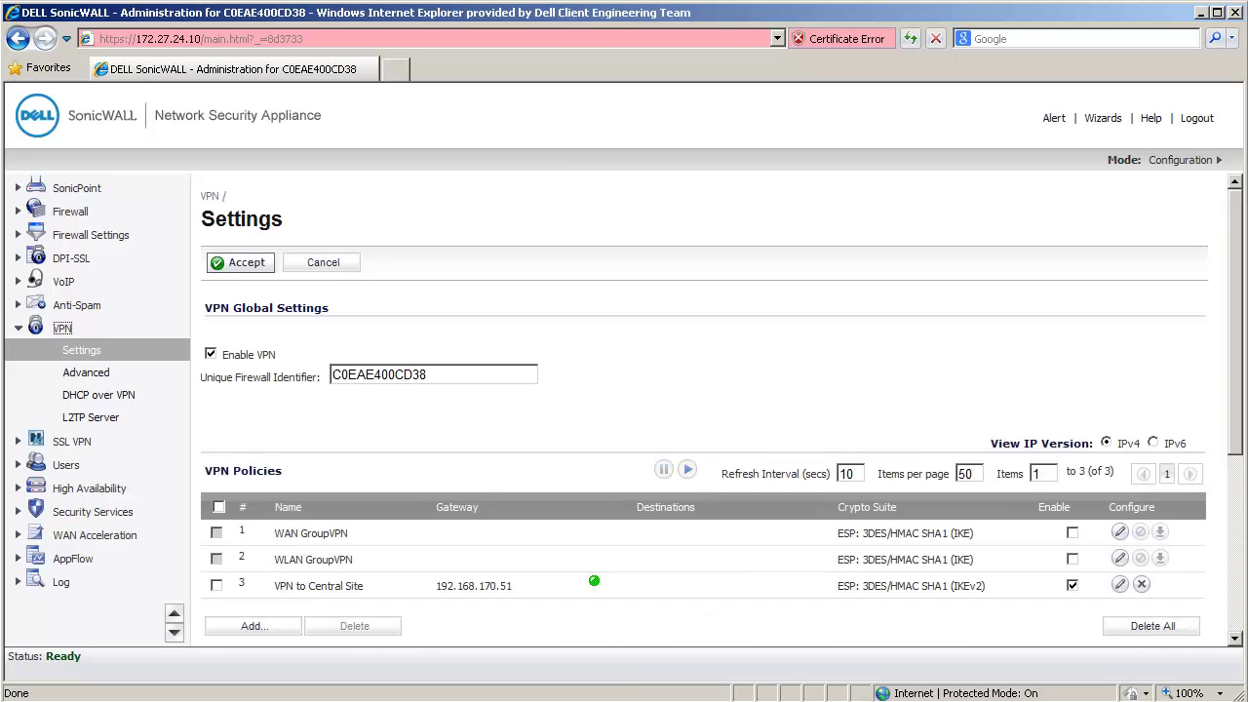
scroll(1223, 351, "down", 3)
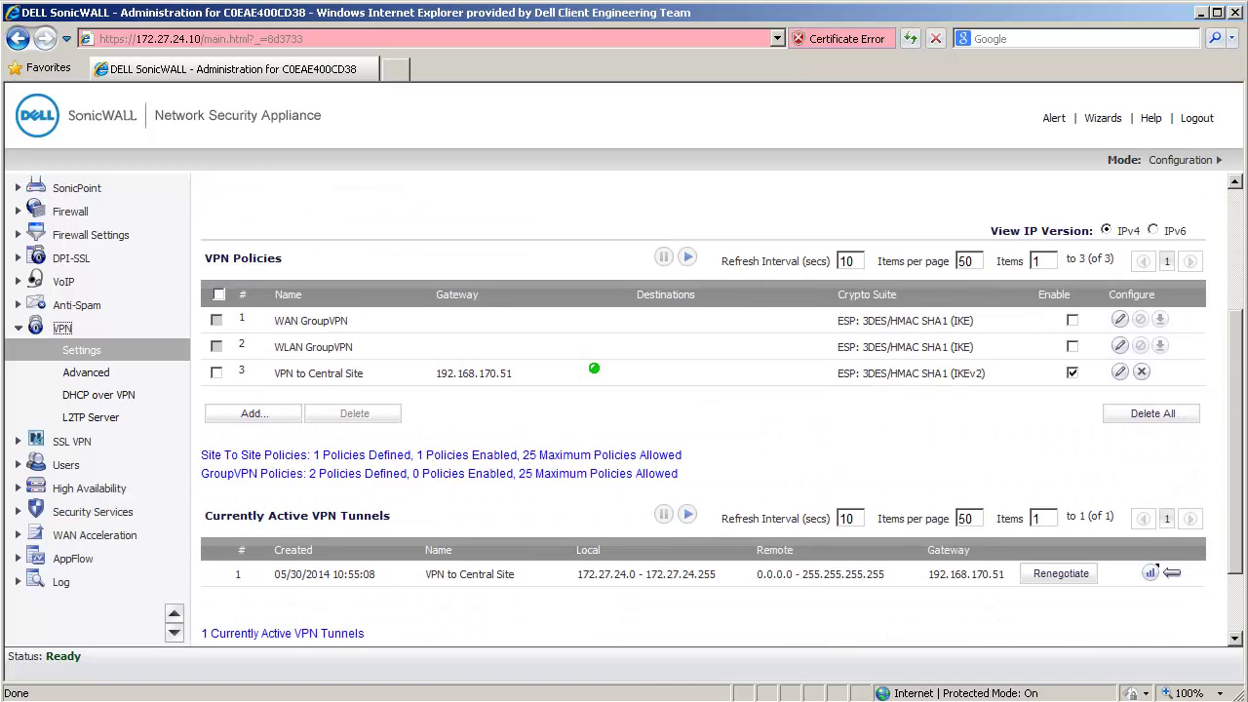